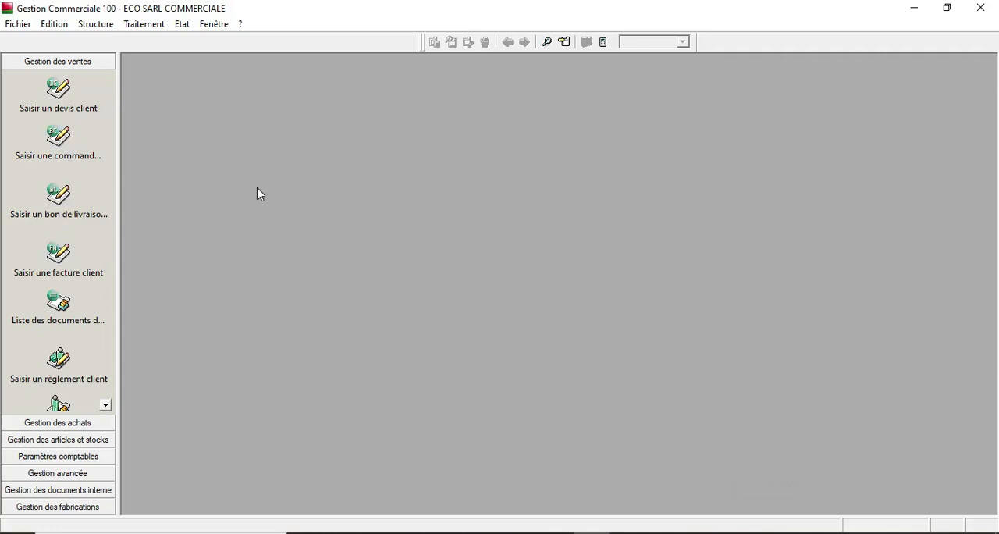
# - Try to open the chart of accounts (Plan comptable) from the accounting structure
pyautogui.click(103, 24)
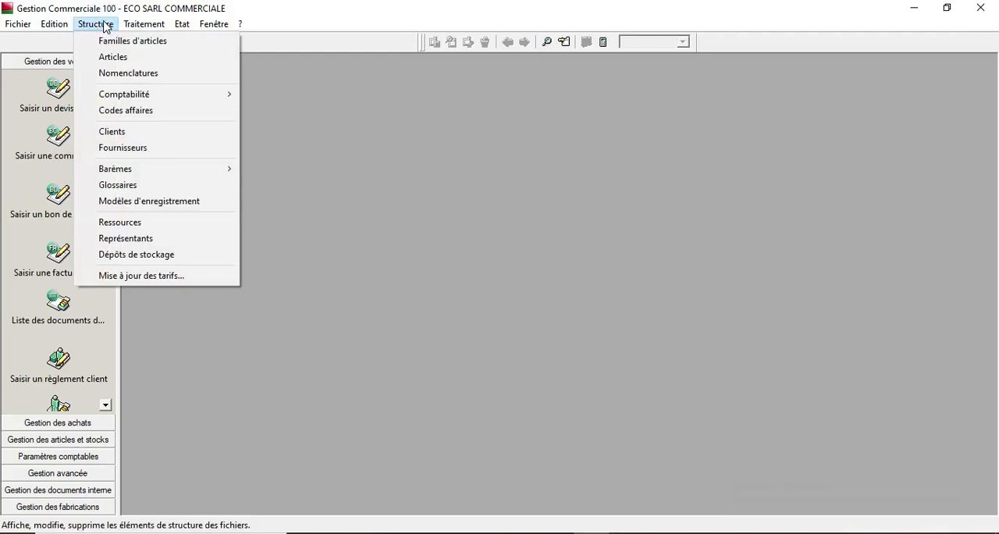
pyautogui.moveTo(65, 26)
pyautogui.moveTo(101, 24)
pyautogui.moveTo(141, 98)
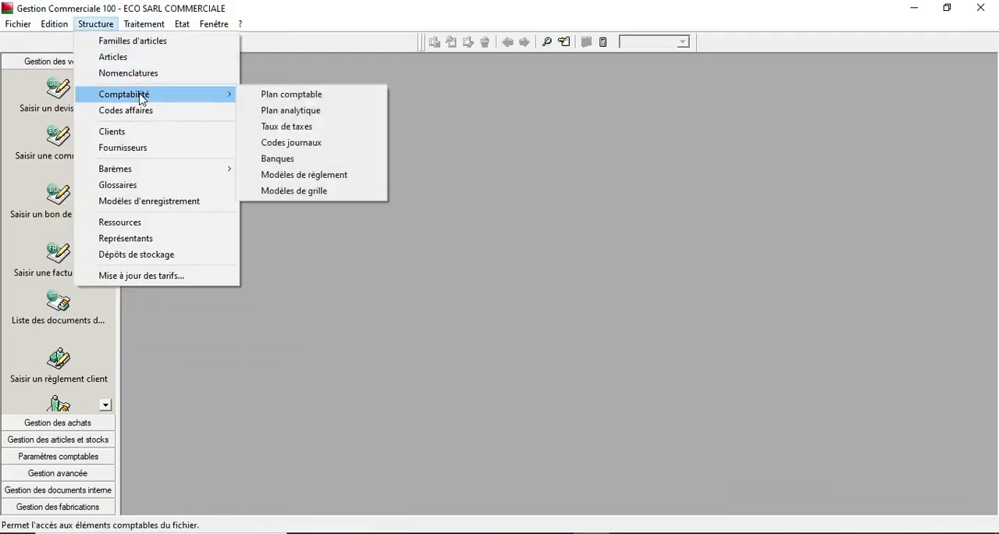
pyautogui.click(281, 98)
pyautogui.click(374, 88)
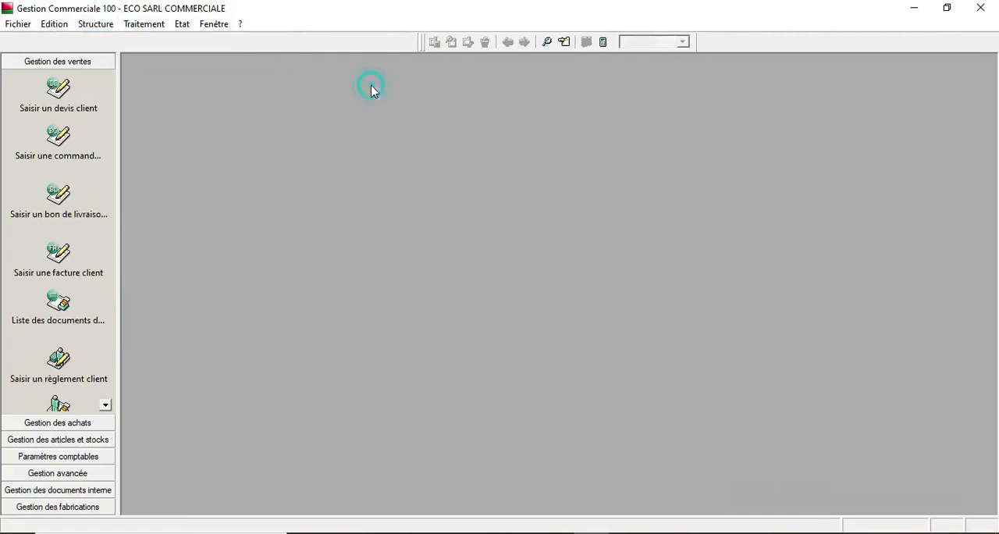
# - Try to open the journal codes (Codes journaux) list from the accounting structure
pyautogui.click(79, 24)
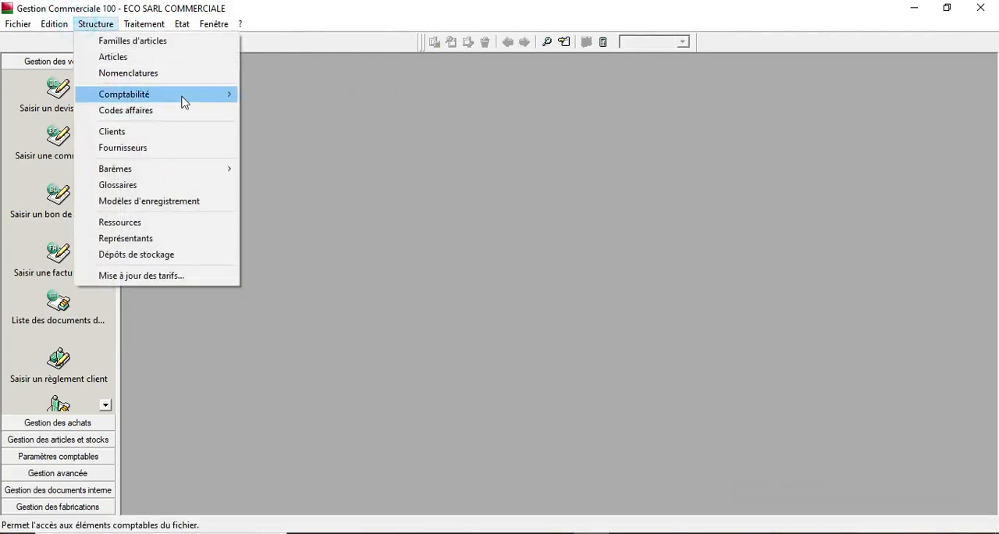
pyautogui.moveTo(183, 98)
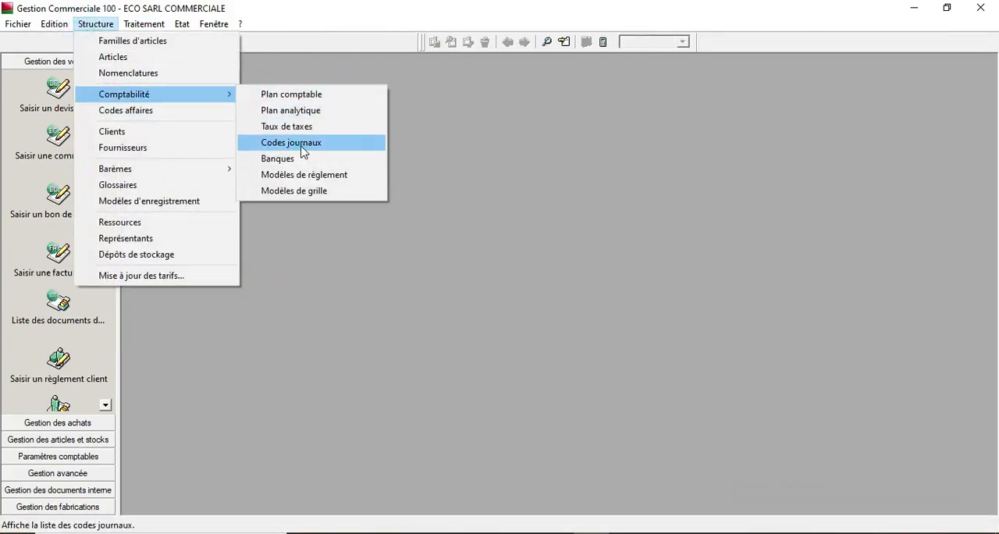
pyautogui.click(300, 146)
pyautogui.click(330, 91)
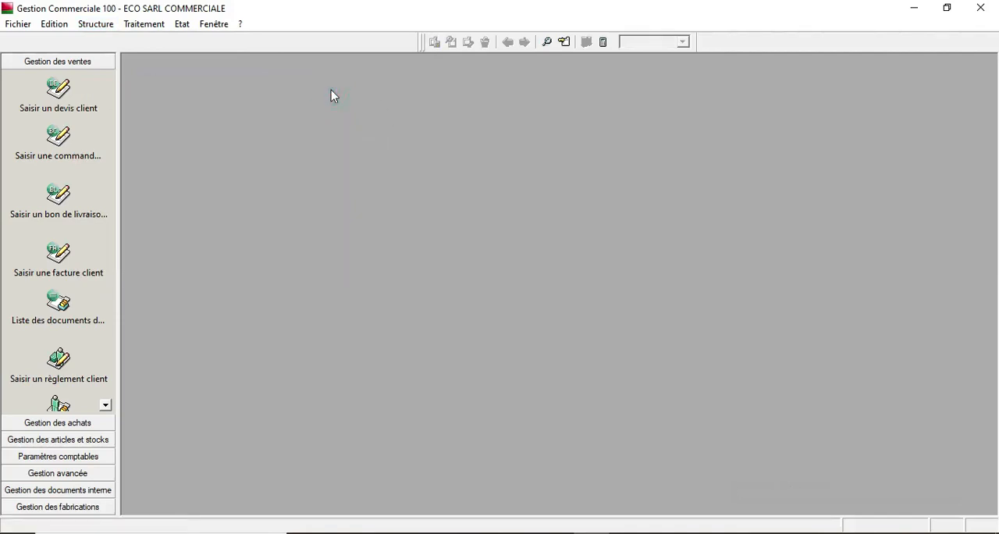
# - Open the customer list to review it, then close it
pyautogui.click(103, 25)
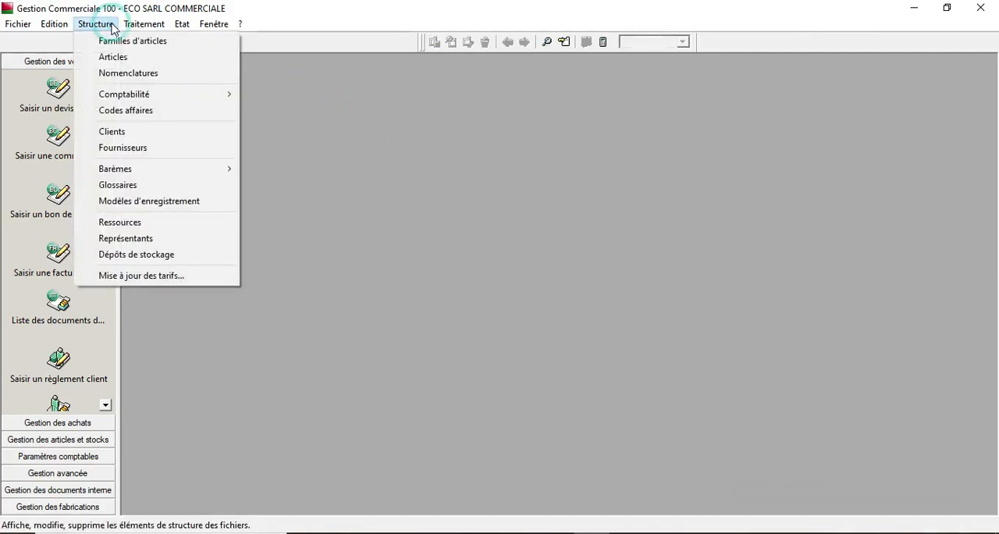
pyautogui.click(149, 132)
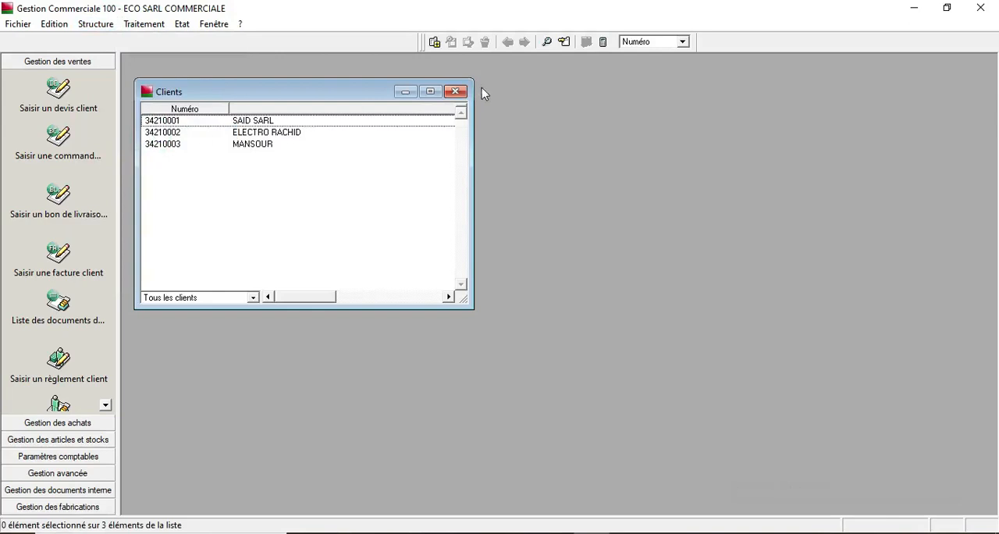
pyautogui.click(457, 92)
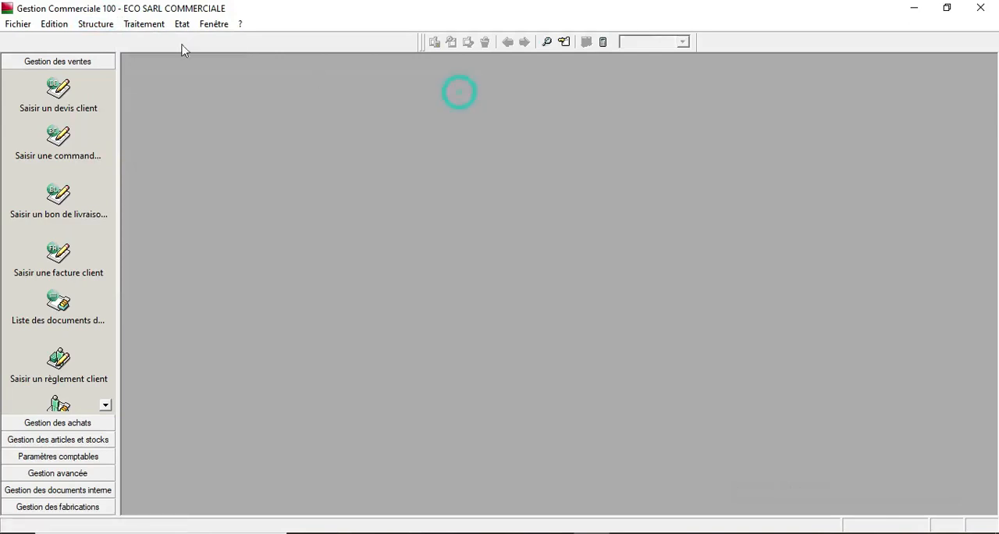
# - Open the supplier list to review it, then close it
pyautogui.click(99, 25)
pyautogui.click(166, 149)
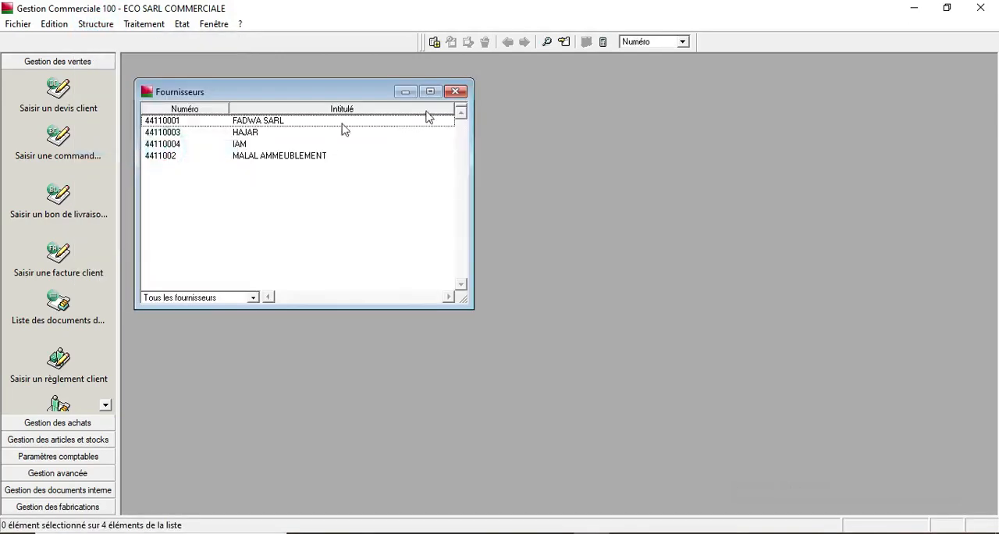
pyautogui.click(459, 93)
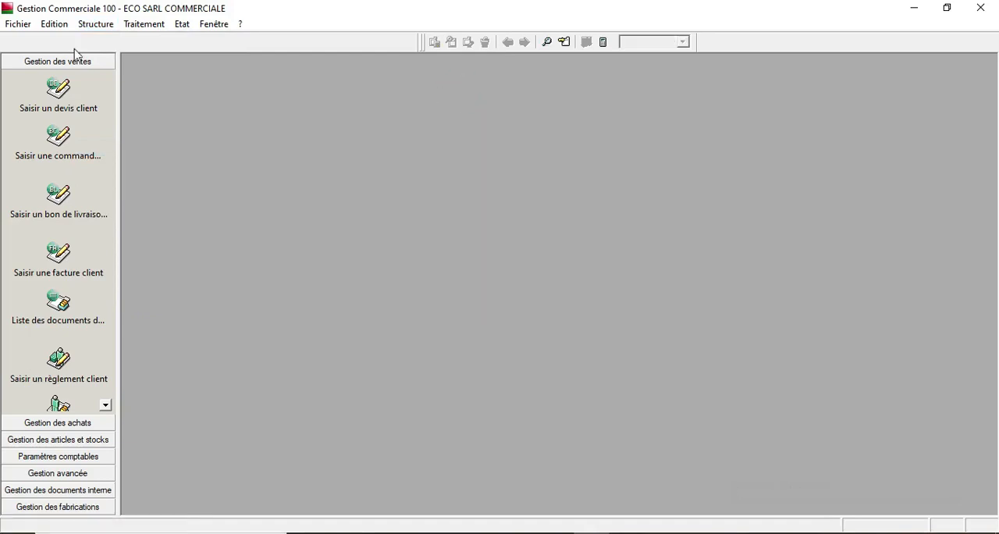
# - Open the company properties dialog and display its Catégorie comptable options
pyautogui.click(17, 24)
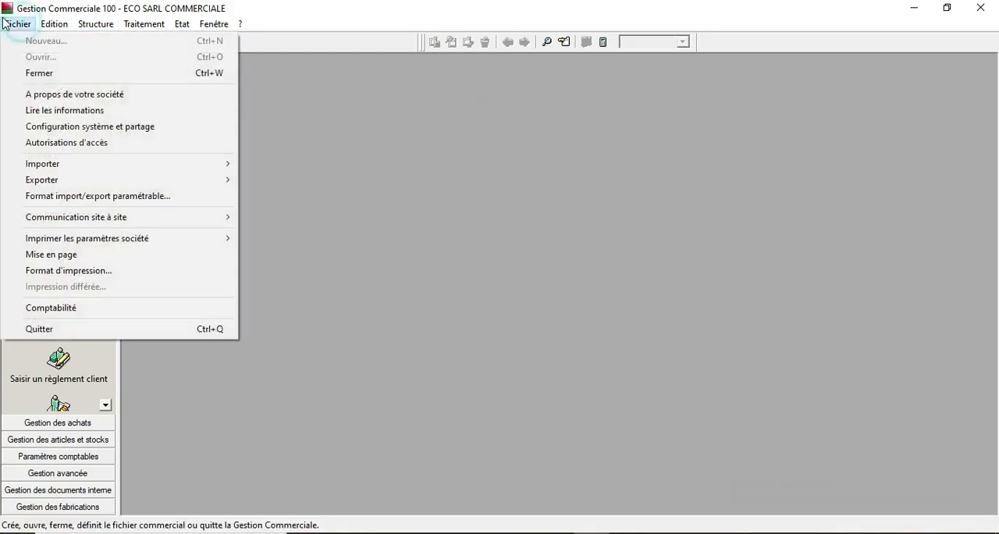
pyautogui.click(69, 96)
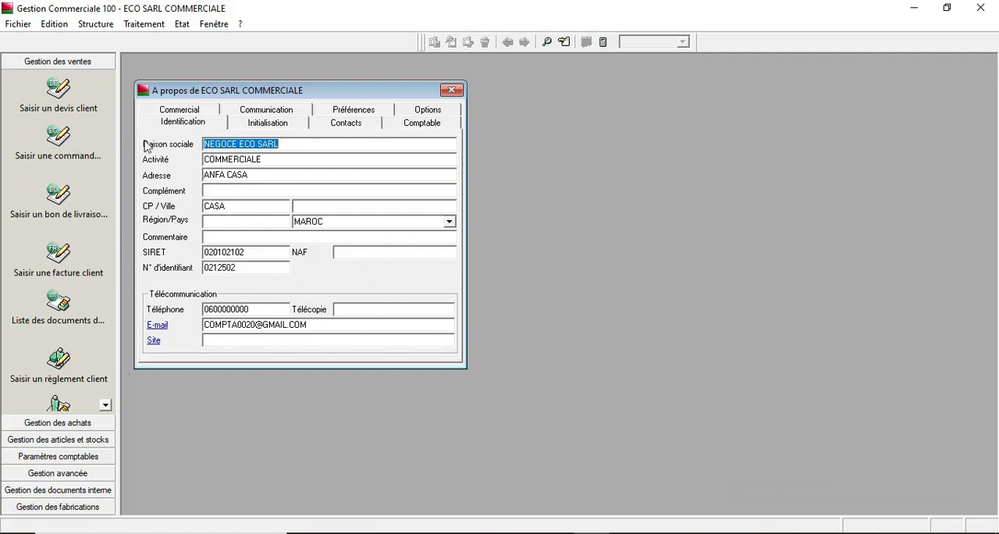
pyautogui.click(419, 111)
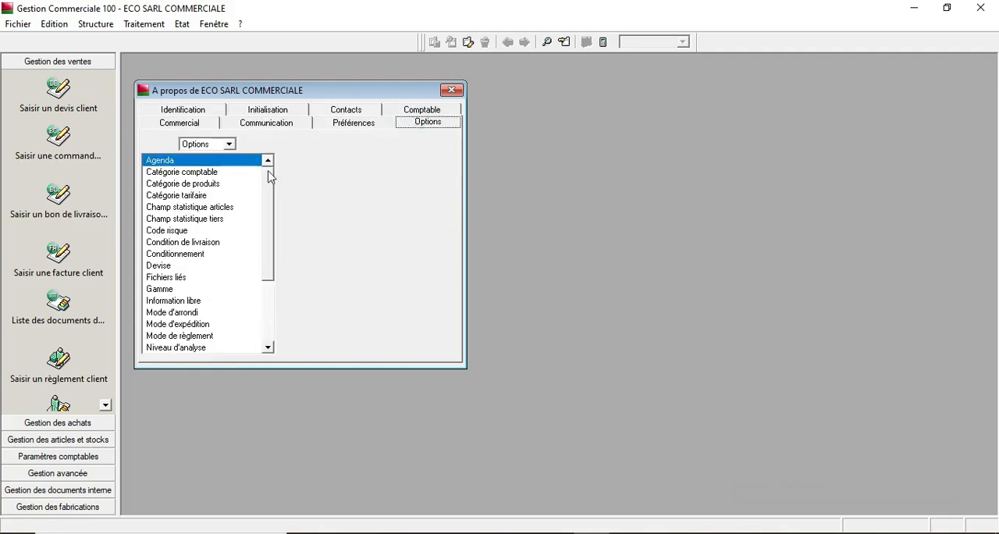
pyautogui.moveTo(268, 170); pyautogui.dragTo(282, 122)
pyautogui.moveTo(270, 204); pyautogui.dragTo(272, 177)
pyautogui.doubleClick(221, 174)
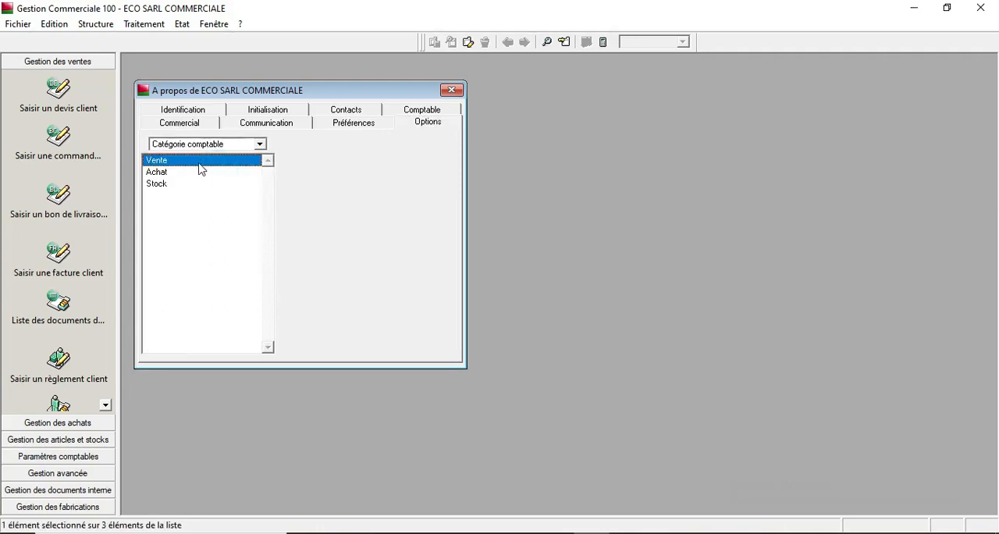
# - Review the label of the Vente accounting category
pyautogui.doubleClick(197, 162)
pyautogui.click(394, 174)
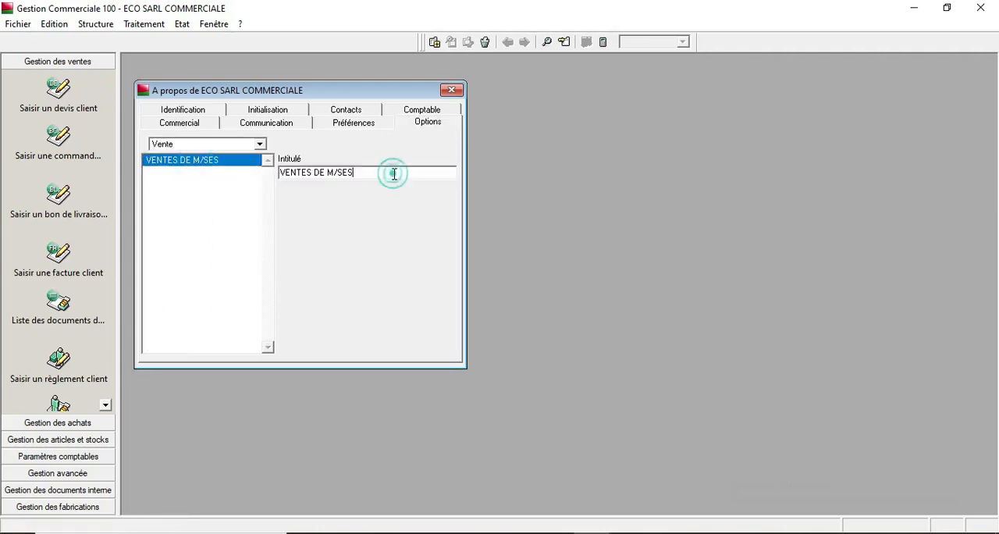
pyautogui.press('Return')
# - Review the label of the Achat accounting category
pyautogui.click(261, 145)
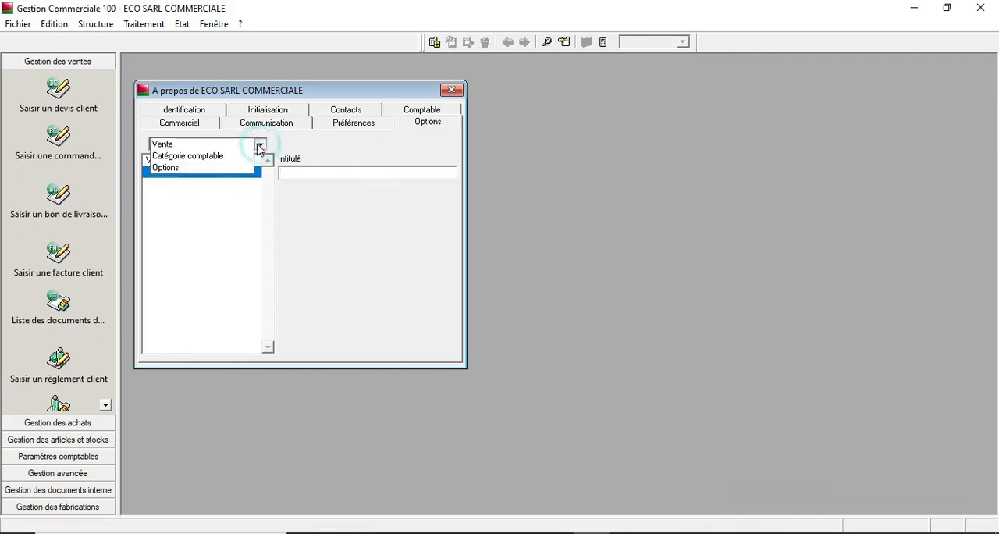
pyautogui.click(235, 153)
pyautogui.doubleClick(187, 172)
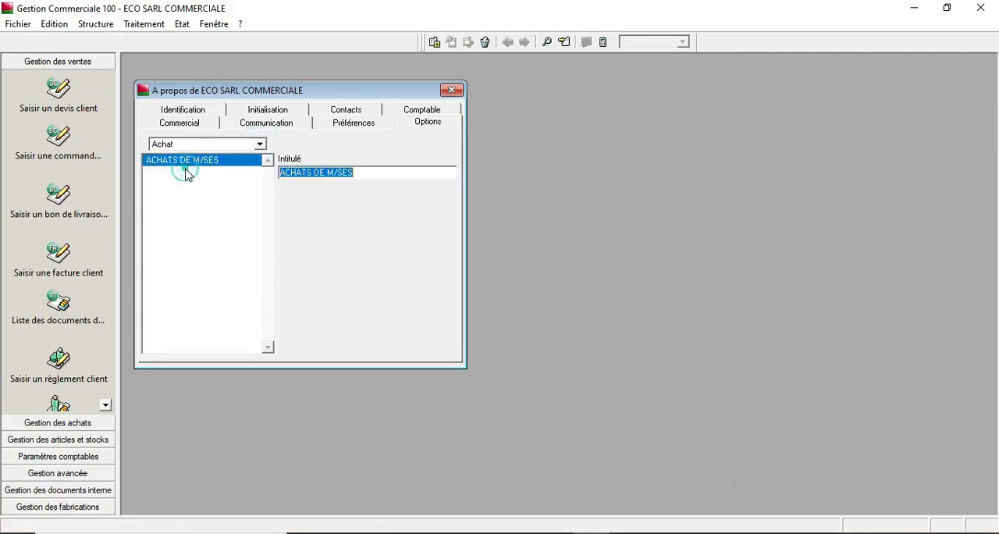
pyautogui.click(185, 172)
# - Review the label of the Stock accounting category
pyautogui.click(261, 145)
pyautogui.click(236, 154)
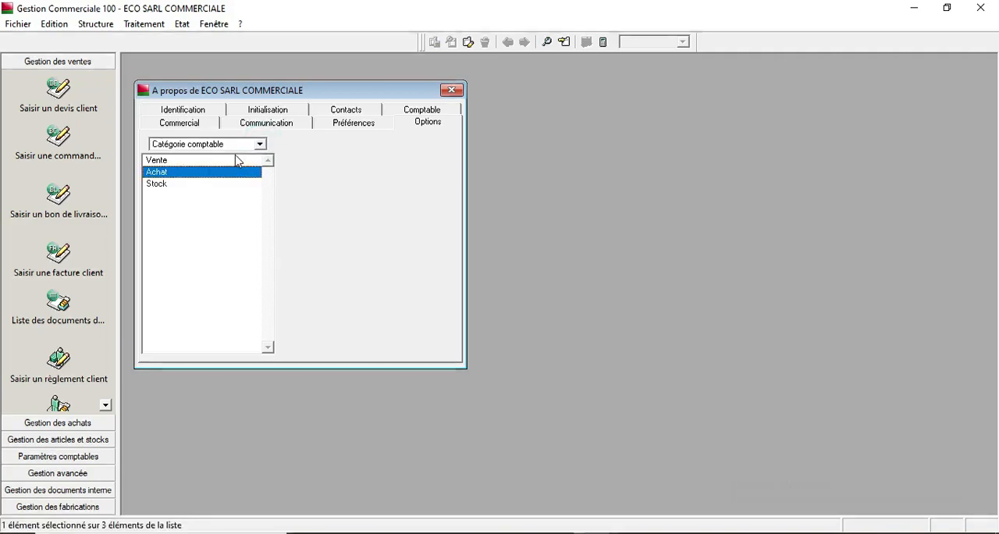
pyautogui.doubleClick(183, 186)
pyautogui.click(182, 188)
pyautogui.click(430, 122)
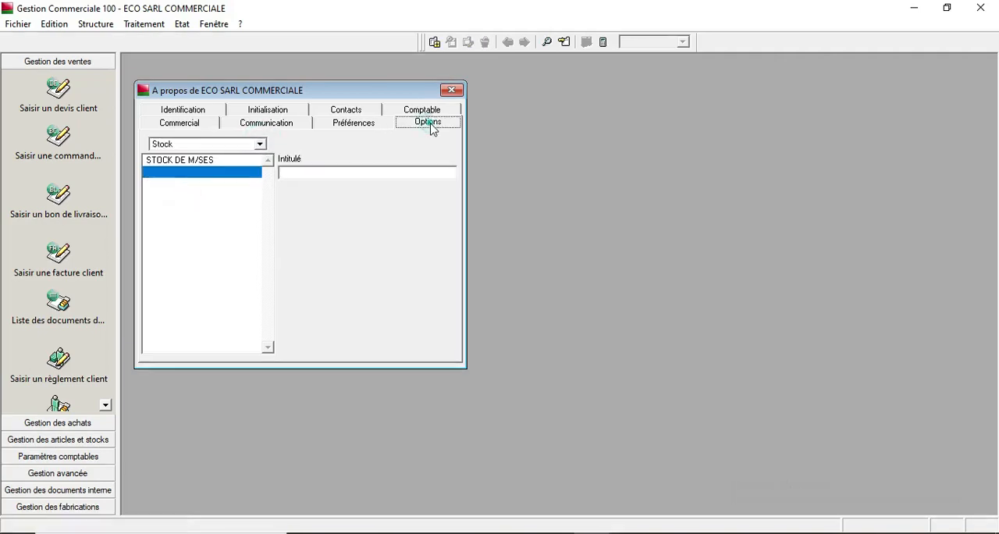
# - Open the Agenda options list in the company dialog
pyautogui.click(261, 145)
pyautogui.click(227, 171)
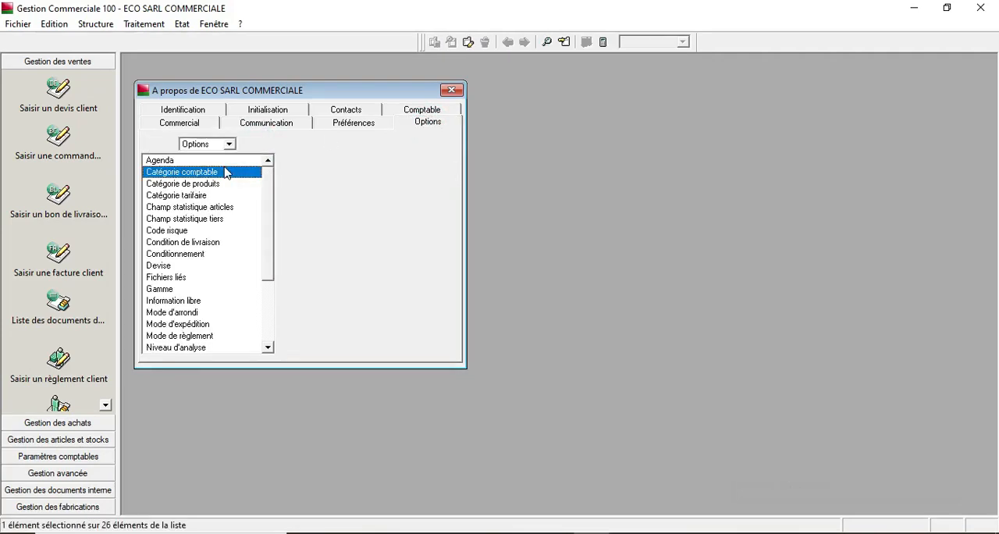
pyautogui.doubleClick(170, 160)
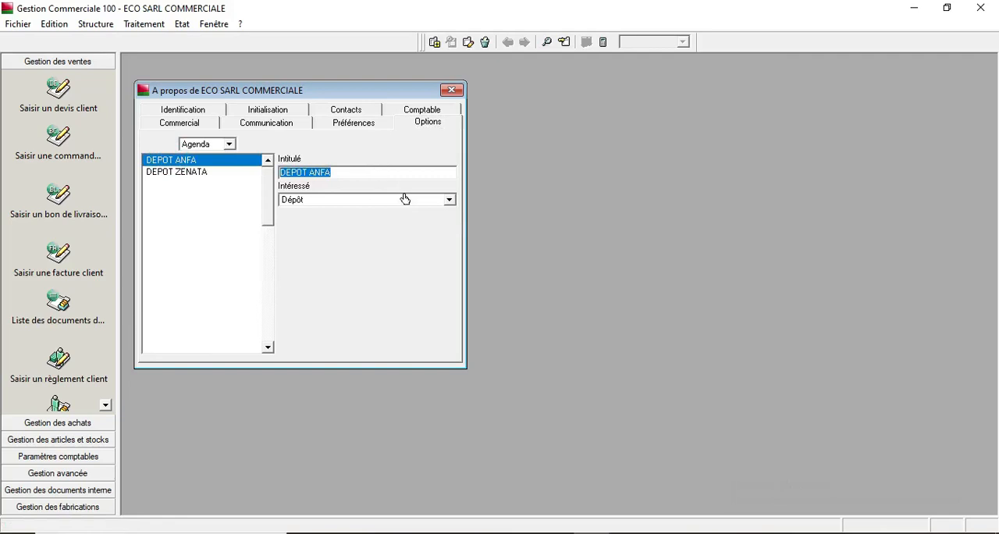
# - Inspect the Intéressé setting of the Agenda depot entries, then close the company dialog
pyautogui.click(451, 201)
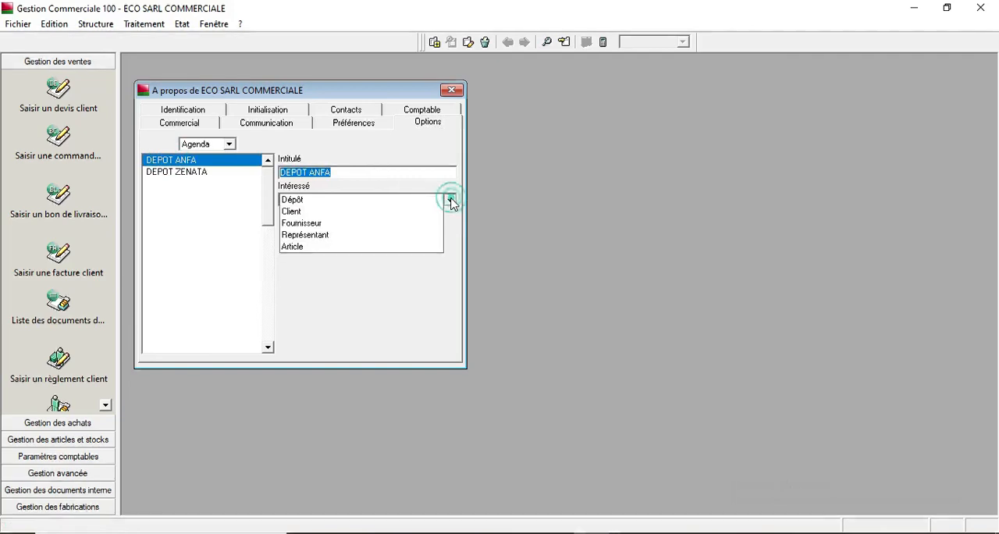
pyautogui.click(451, 201)
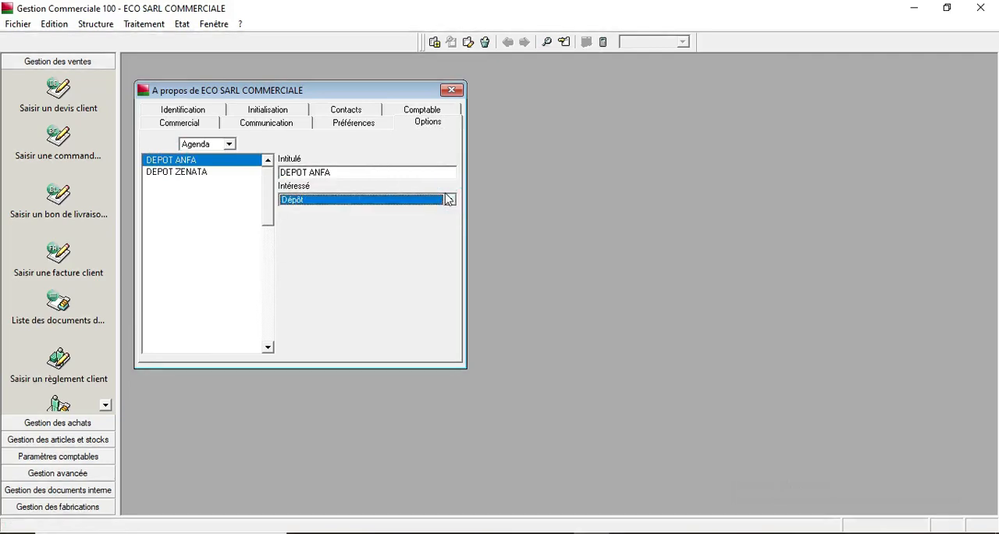
pyautogui.click(450, 199)
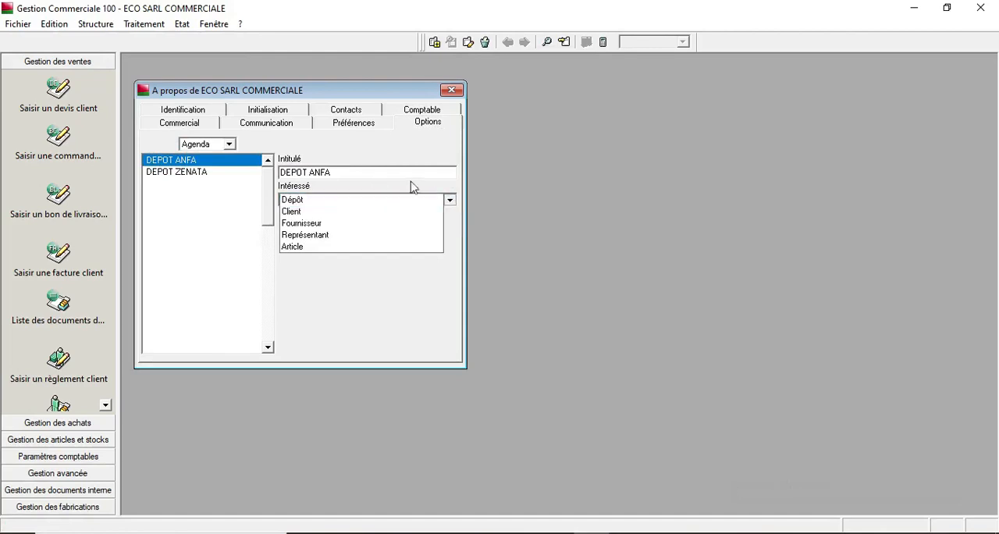
pyautogui.click(419, 175)
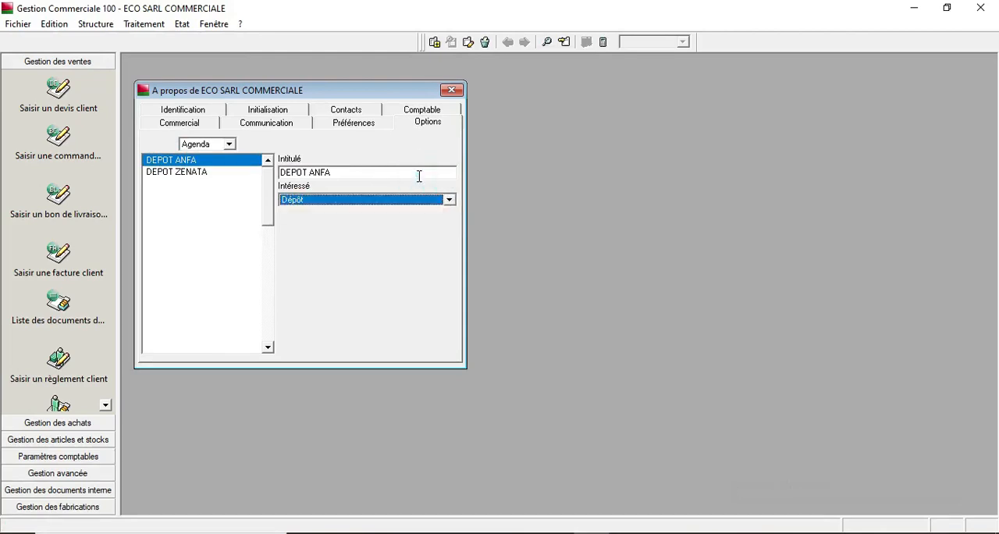
pyautogui.click(419, 176)
pyautogui.press('Return')
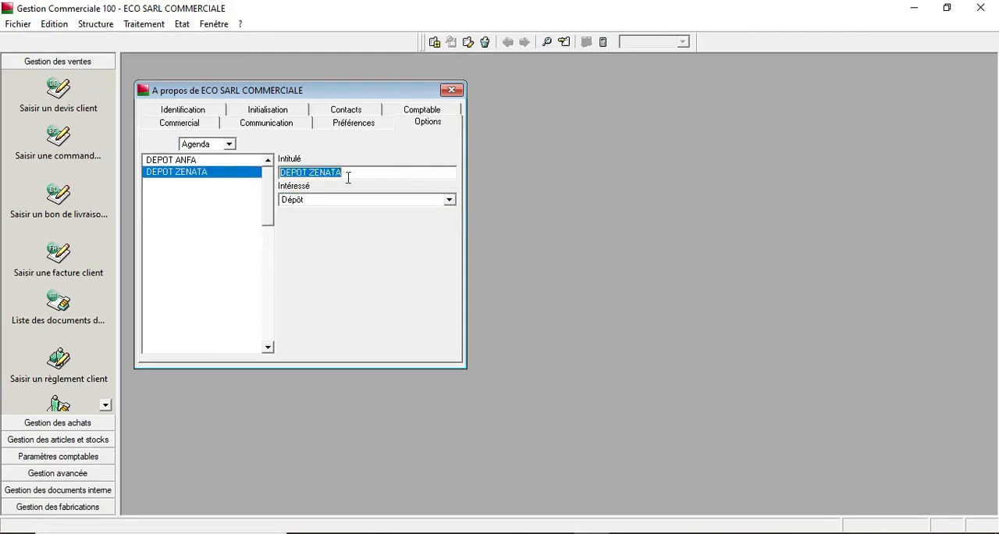
pyautogui.press('Return')
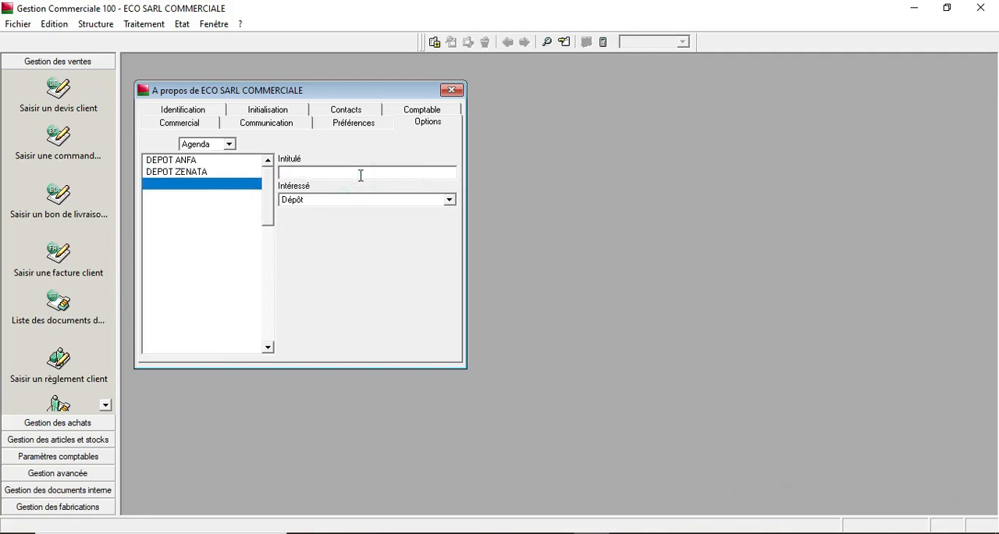
pyautogui.click(451, 90)
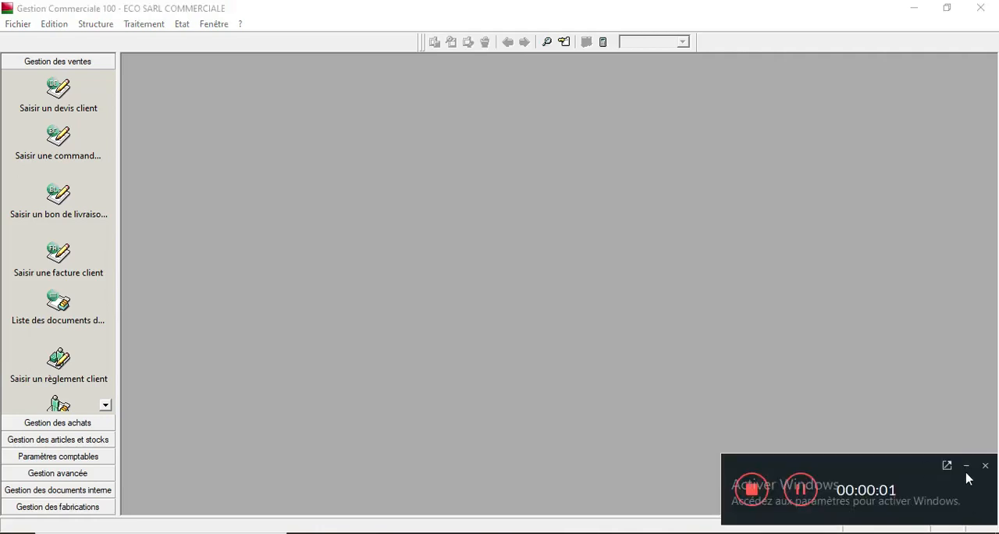
pyautogui.click(967, 465)
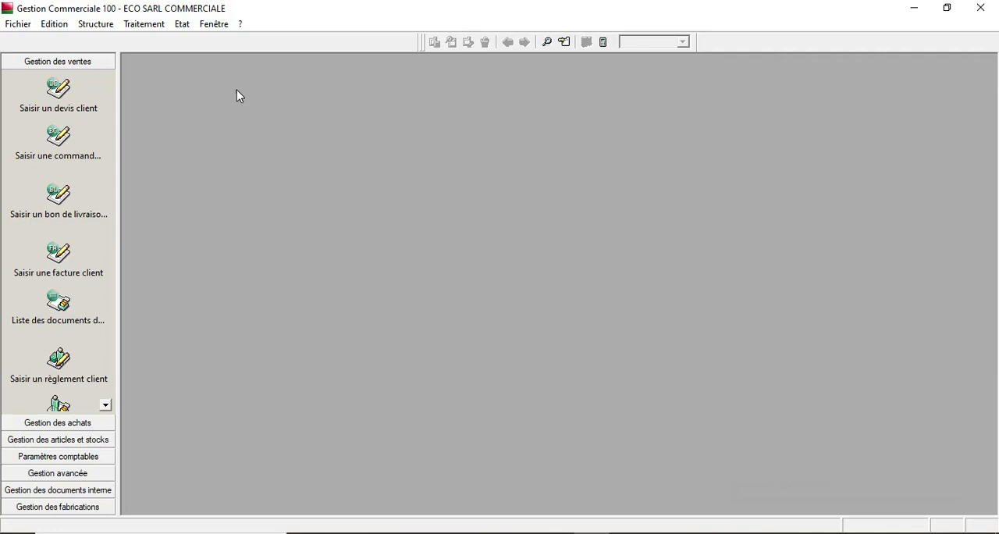
# - Create a new article family with the code SONY
pyautogui.click(97, 25)
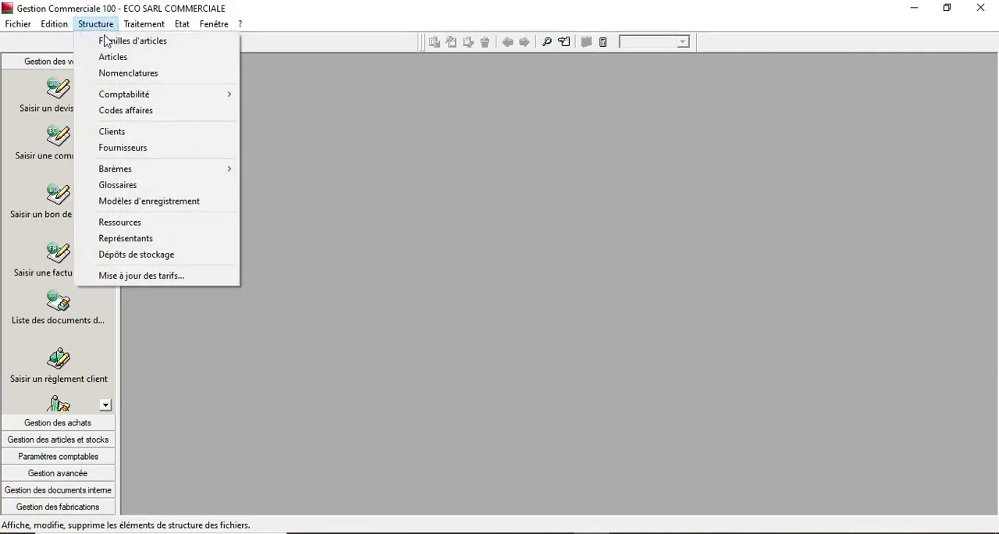
pyautogui.click(100, 41)
pyautogui.moveTo(352, 312); pyautogui.dragTo(400, 166)
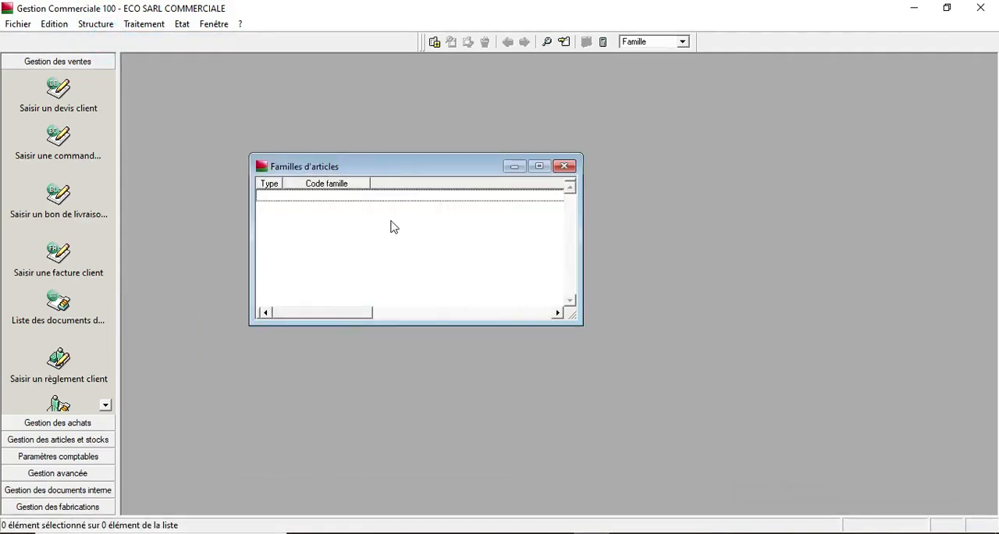
pyautogui.rightClick(391, 221)
pyautogui.click(442, 327)
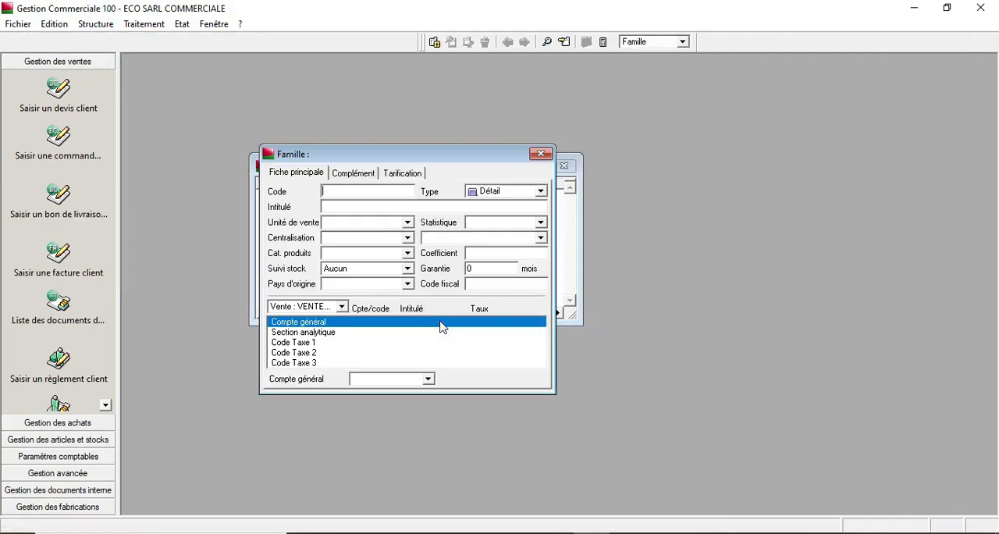
pyautogui.write('SONY')
# - Enter the family label SONY ( TELEV / SMART / PC )
pyautogui.click(354, 207)
pyautogui.write('Sony')
pyautogui.press('BackSpace')
pyautogui.press('BackSpace')
pyautogui.press('BackSpace')
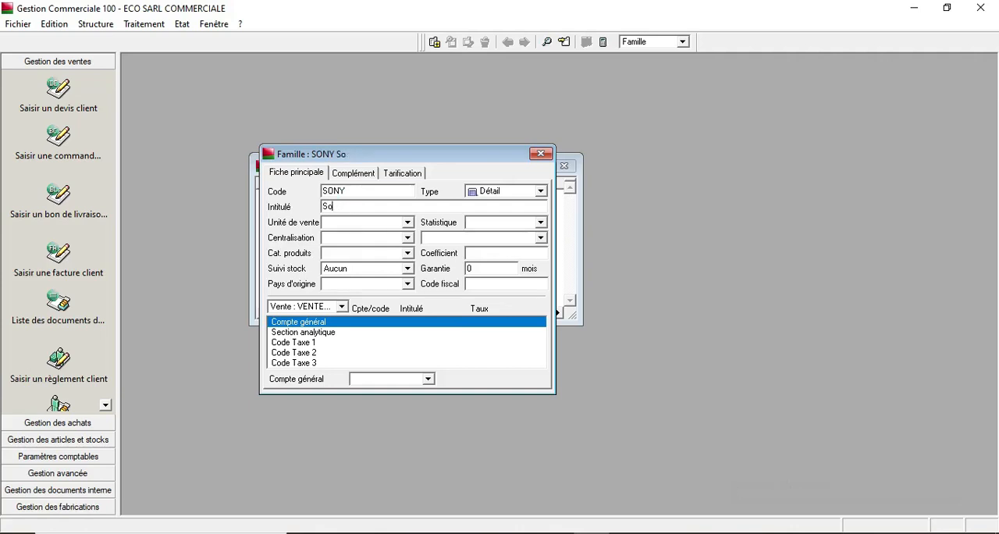
pyautogui.write('ONY ( TELEV')
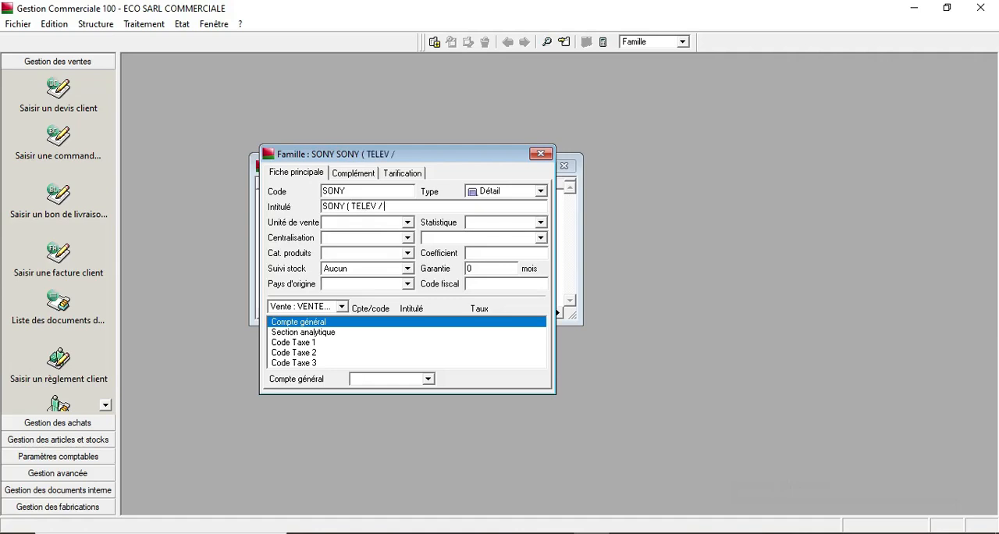
pyautogui.write(' / SMART')
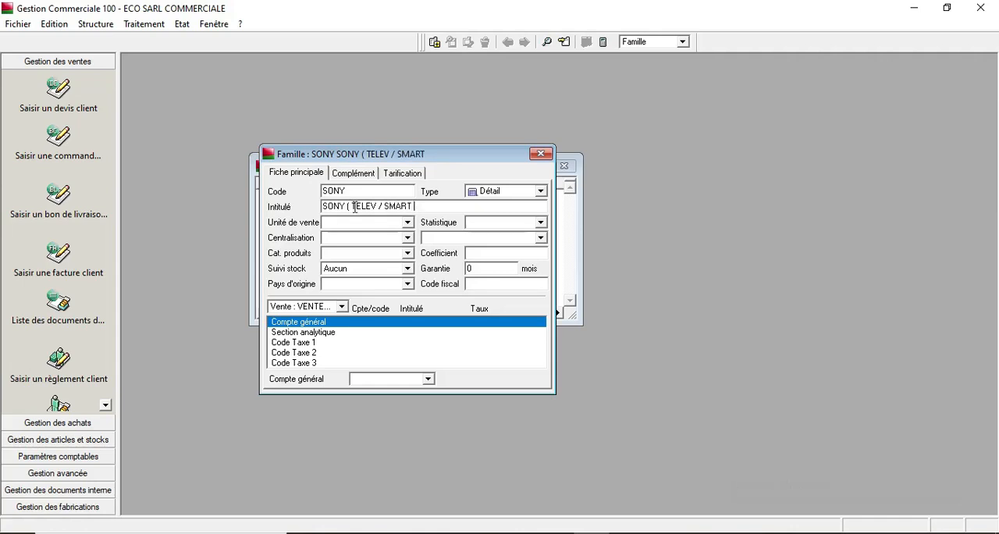
pyautogui.write(' )')
pyautogui.write(' PC')
# - Set stock tracking to CMUP and the sales general account to 711100 VENTES DE M/SES
pyautogui.click(408, 268)
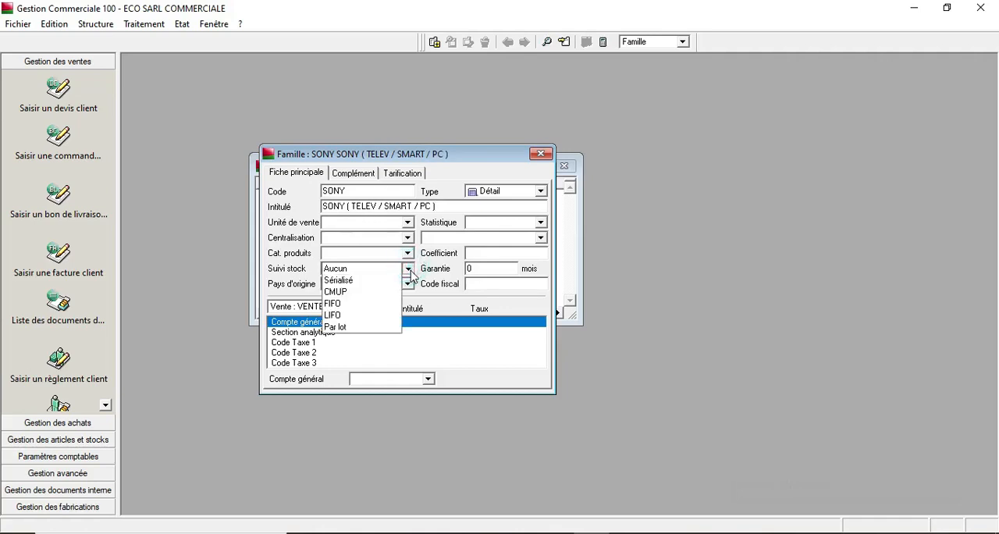
pyautogui.click(364, 290)
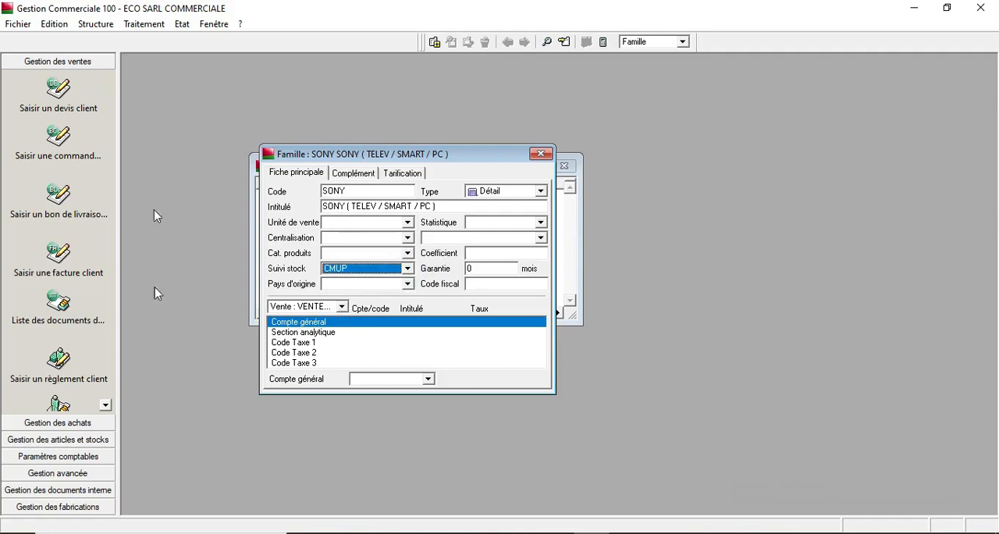
pyautogui.click(341, 307)
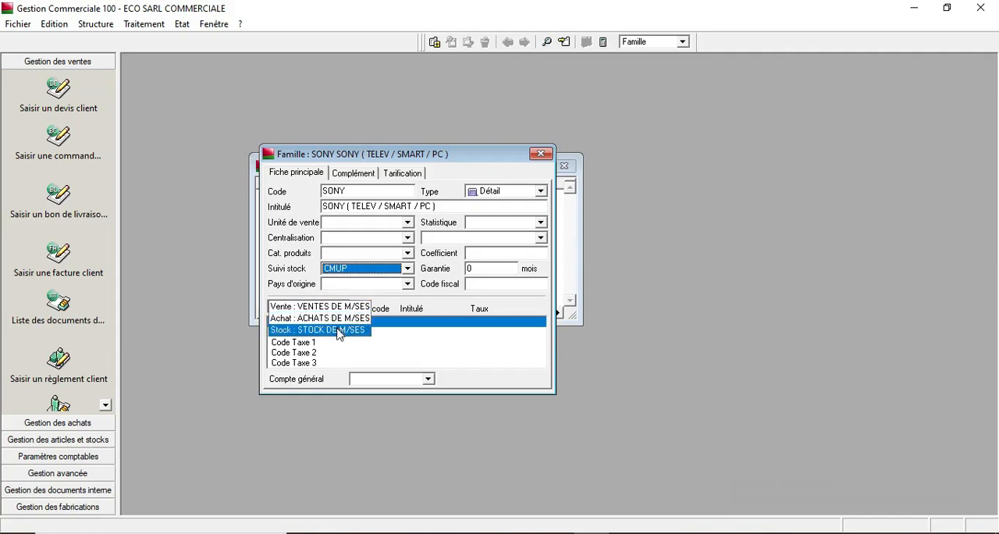
pyautogui.click(349, 309)
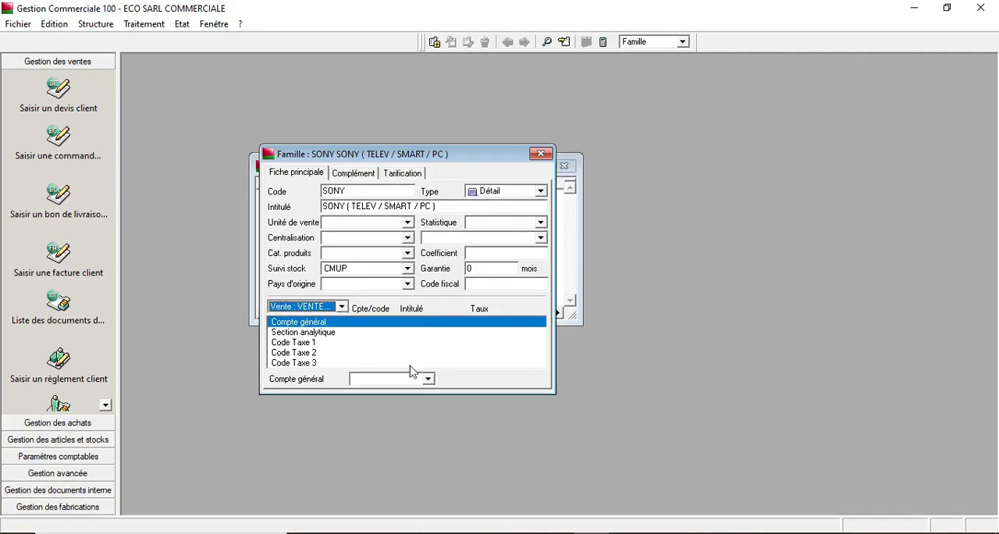
pyautogui.click(428, 380)
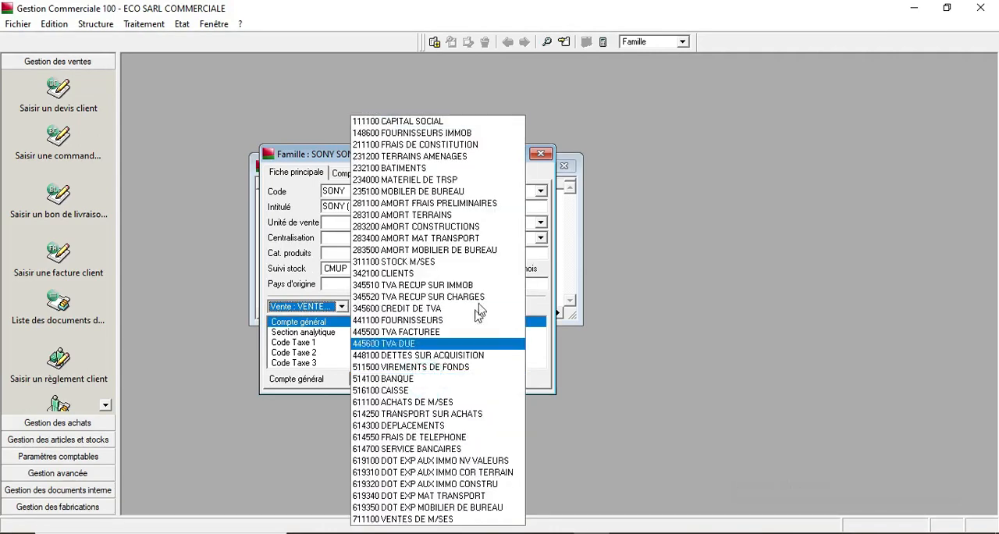
pyautogui.click(426, 521)
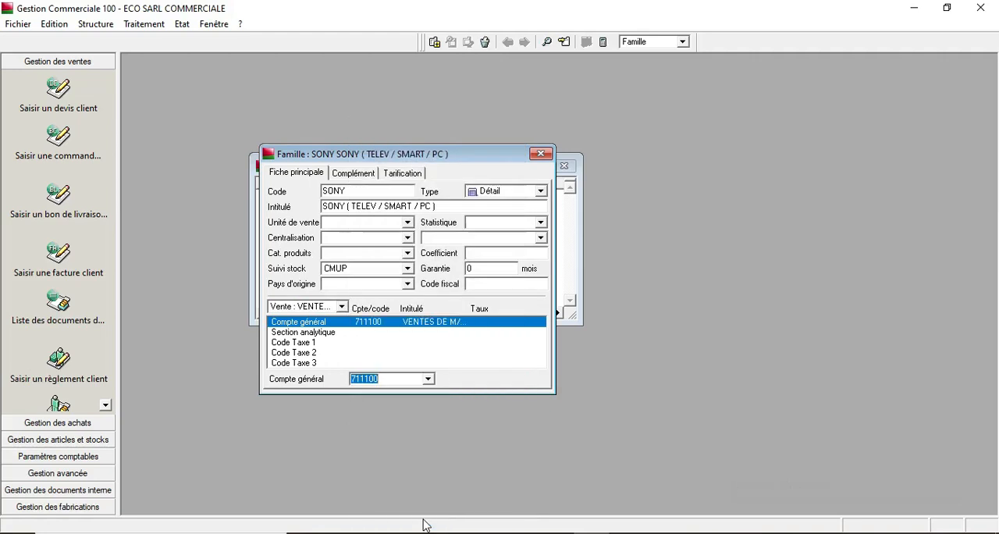
# - Set the sales Code Taxe 1 to TX4 TVA FACTUREE 20%
pyautogui.click(321, 343)
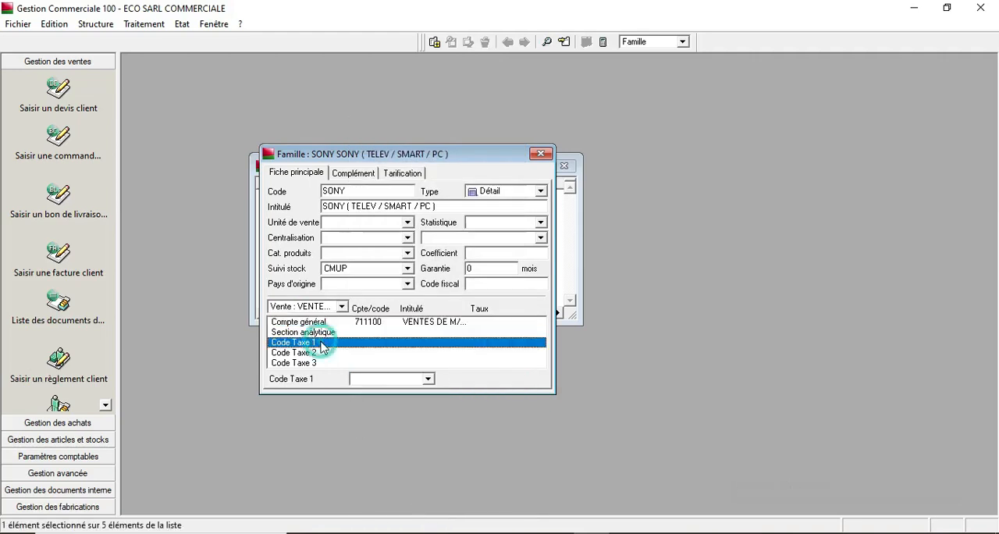
pyautogui.click(429, 379)
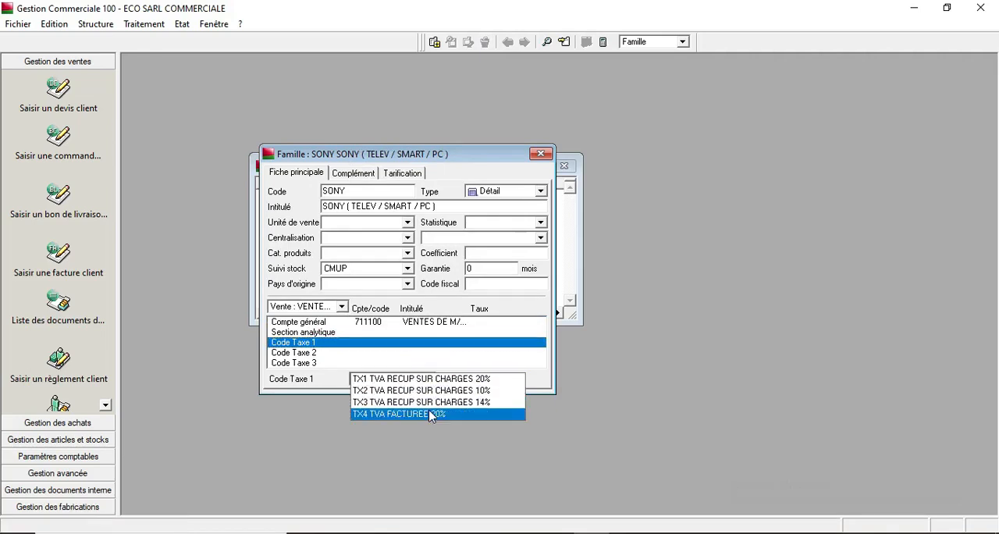
pyautogui.click(431, 413)
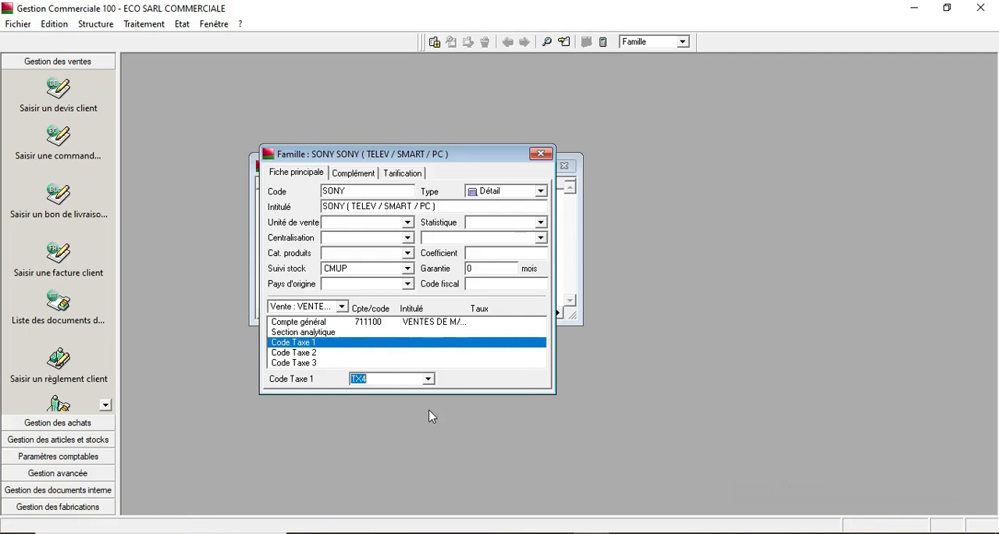
# - Switch to the purchase accounts and set the general account to 611100 ACHATS DE M/SES
pyautogui.click(346, 308)
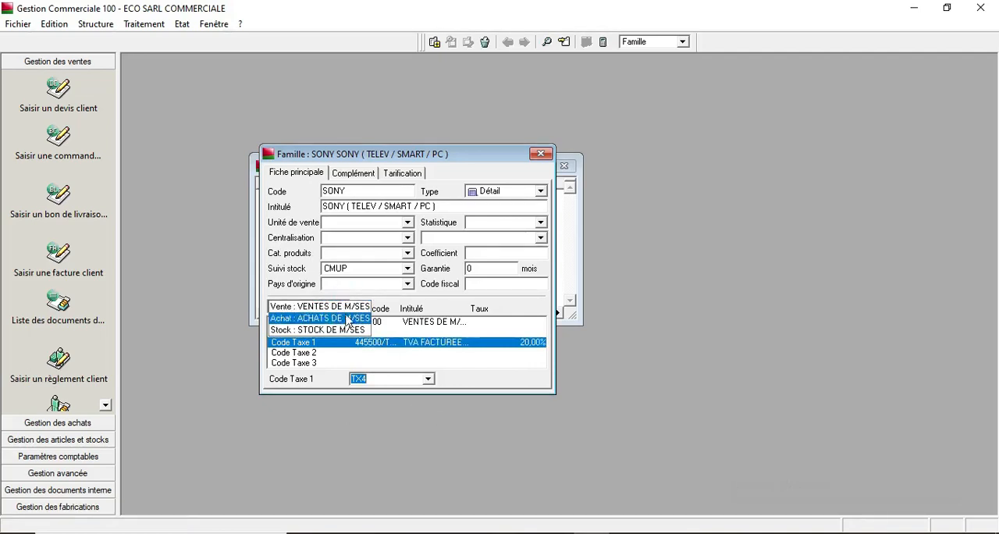
pyautogui.click(349, 318)
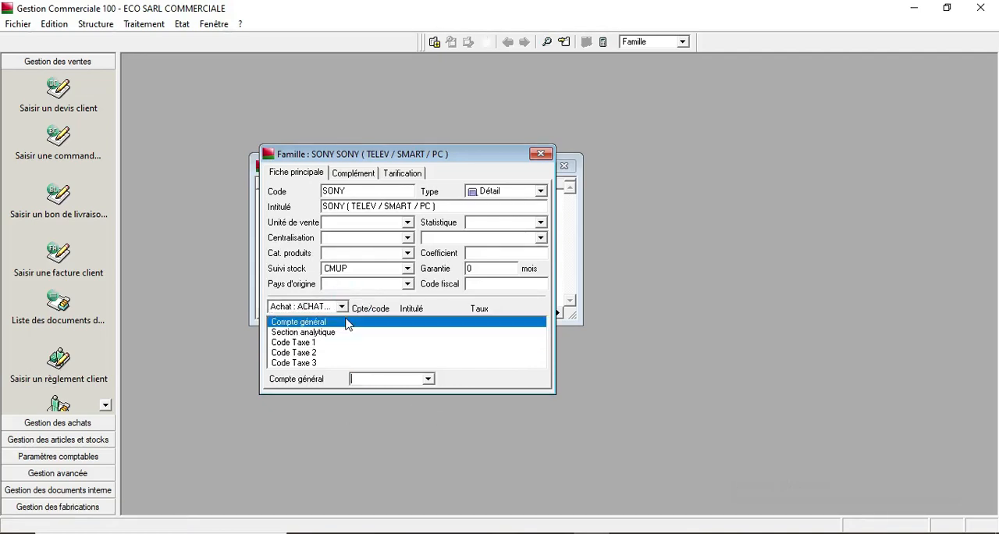
pyautogui.click(427, 379)
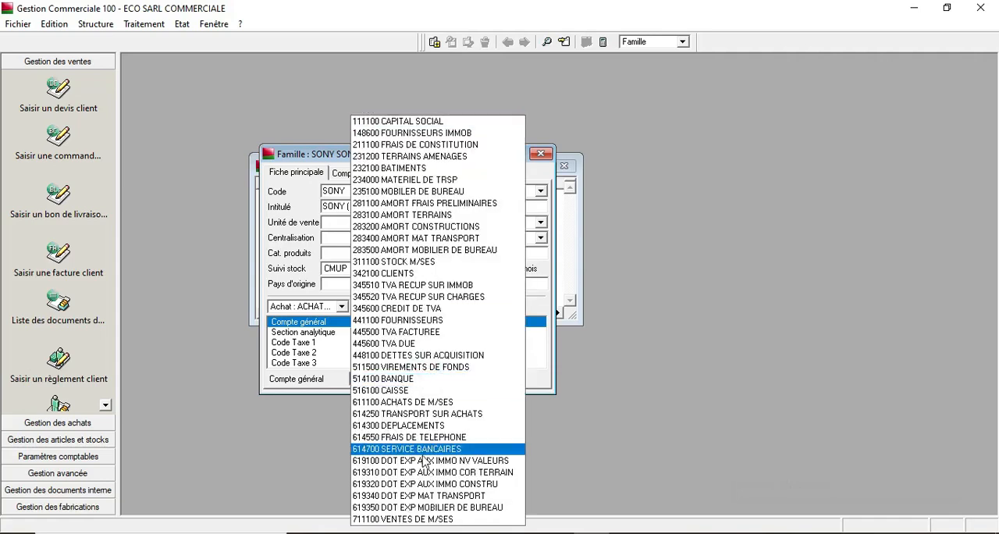
pyautogui.click(408, 402)
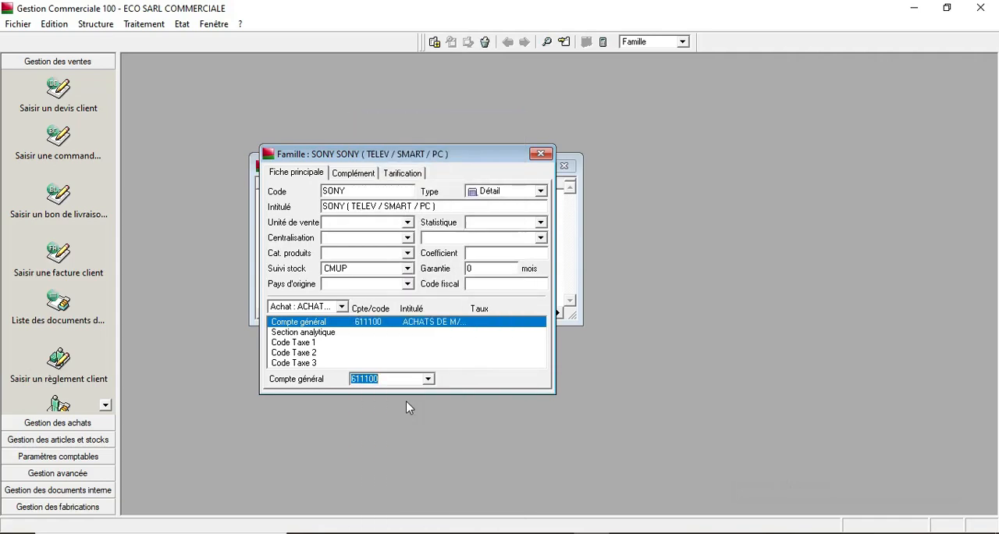
# - Set the purchase Code Taxe 1 to TX1 TVA RECUP SUR CHARGES 20%
pyautogui.click(328, 342)
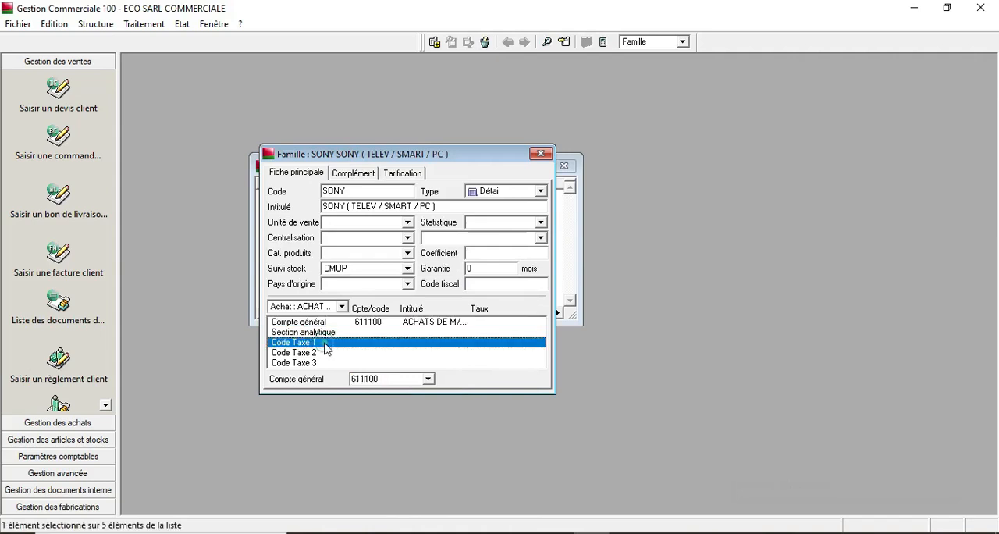
pyautogui.click(429, 378)
pyautogui.click(434, 382)
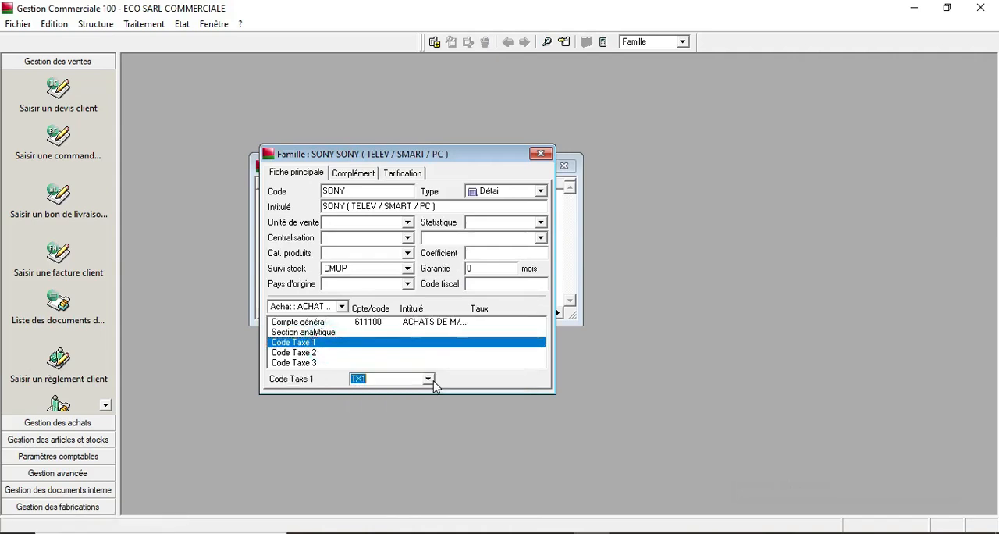
# - Check the sales and purchase account assignments, then close the SONY family form
pyautogui.click(344, 309)
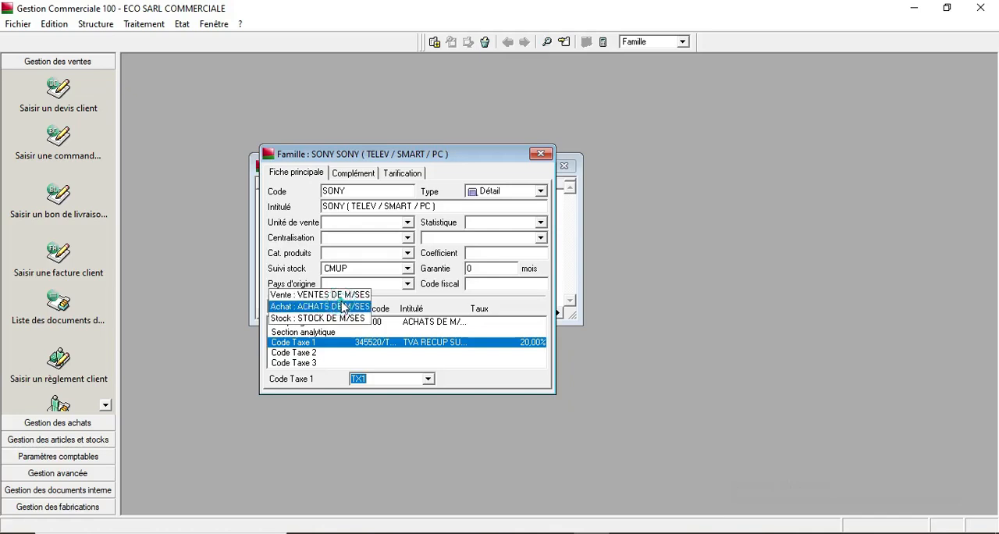
pyautogui.click(344, 301)
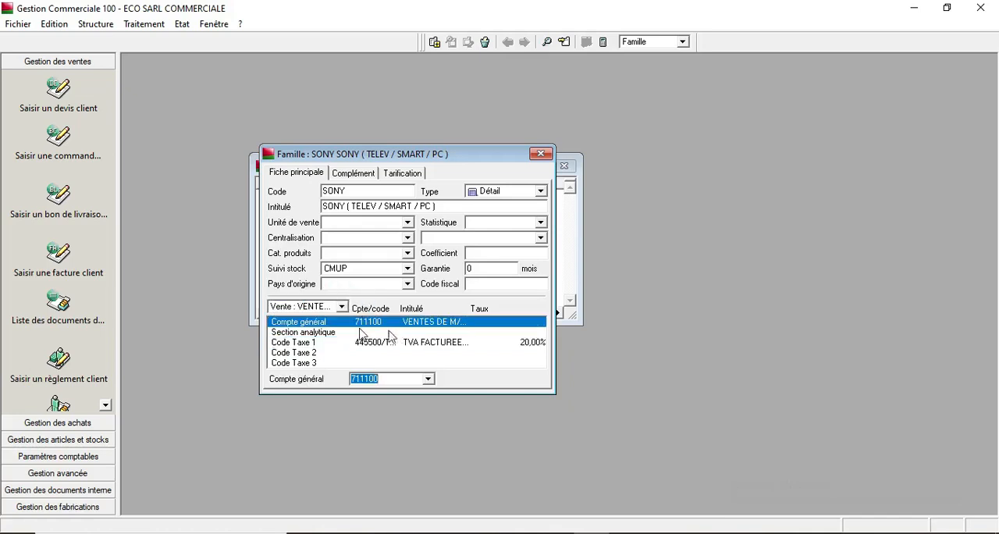
pyautogui.press('Delete')
pyautogui.click(342, 309)
pyautogui.click(343, 319)
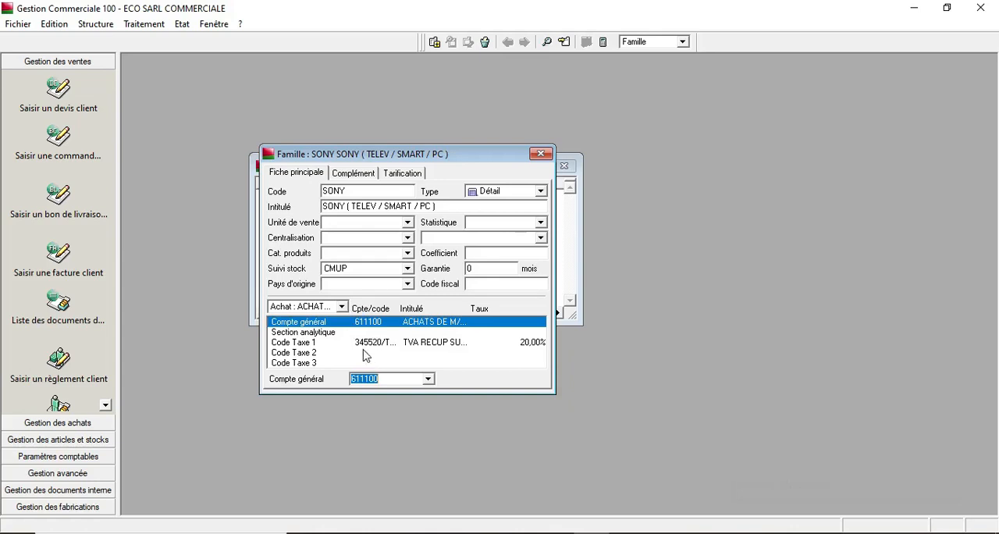
pyautogui.click(541, 154)
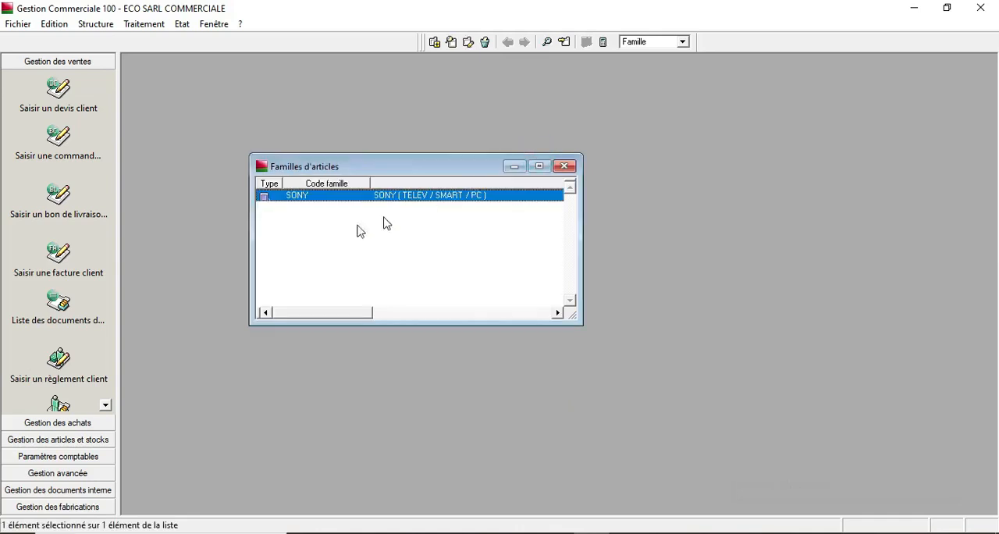
# - Add a new article family with the code SUMSUNG
pyautogui.rightClick(294, 252)
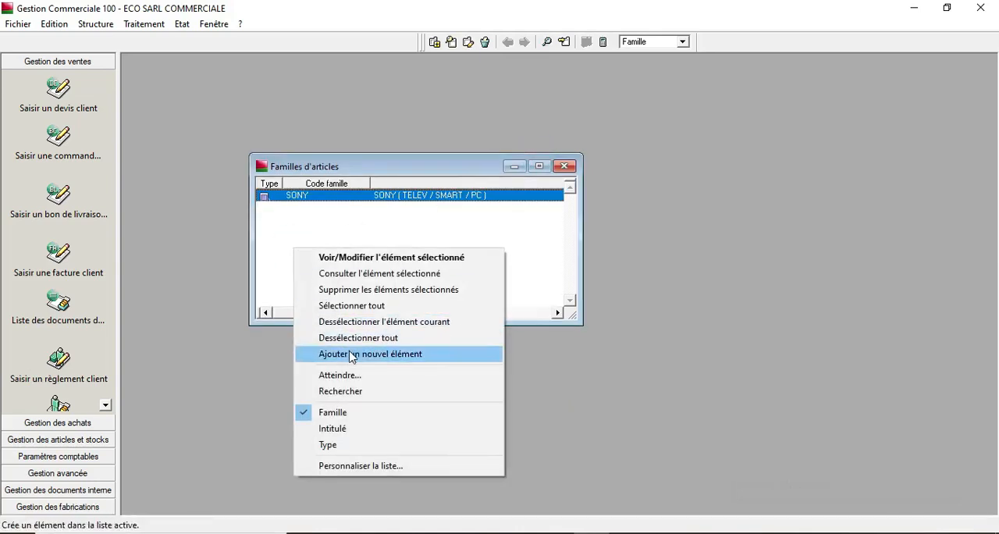
pyautogui.click(351, 355)
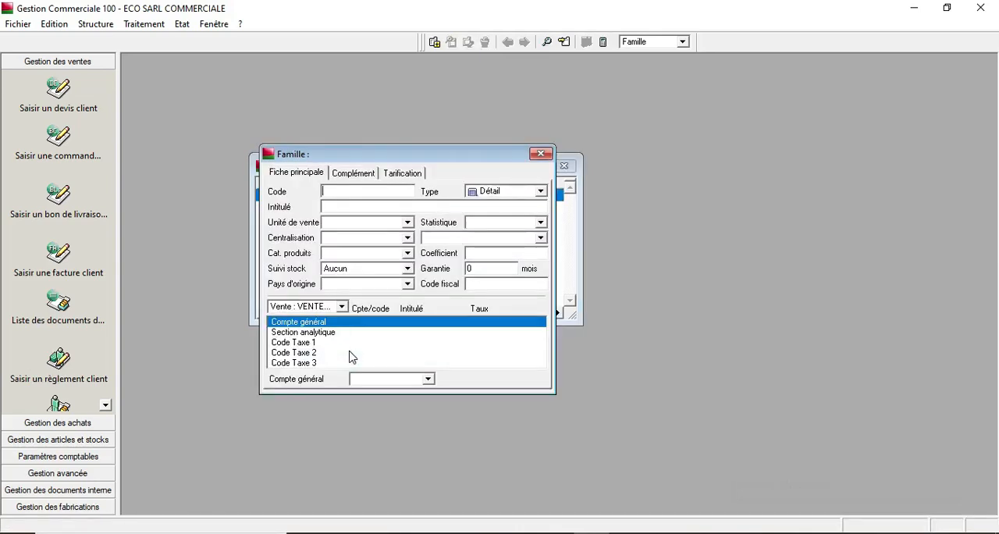
pyautogui.write('SUMSUNG')
# - Enter the family label SUMSUNG ( TELEV / SMARTPH / PC )
pyautogui.click(356, 206)
pyautogui.write('Samsung')
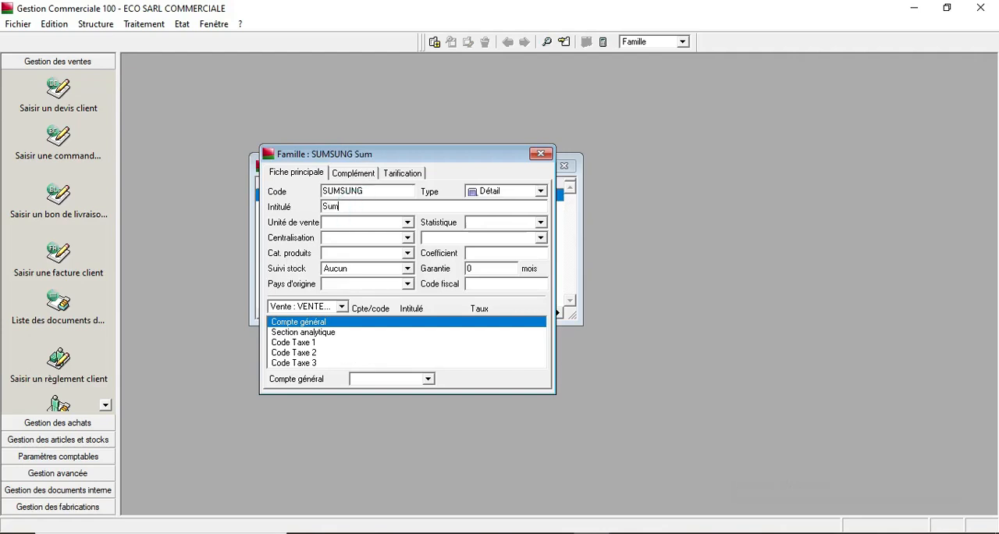
pyautogui.press('BackSpace')
pyautogui.press('BackSpace')
pyautogui.press('BackSpace')
pyautogui.press('BackSpace')
pyautogui.press('BackSpace')
pyautogui.press('BackSpace')
pyautogui.write('UMSUNG (')
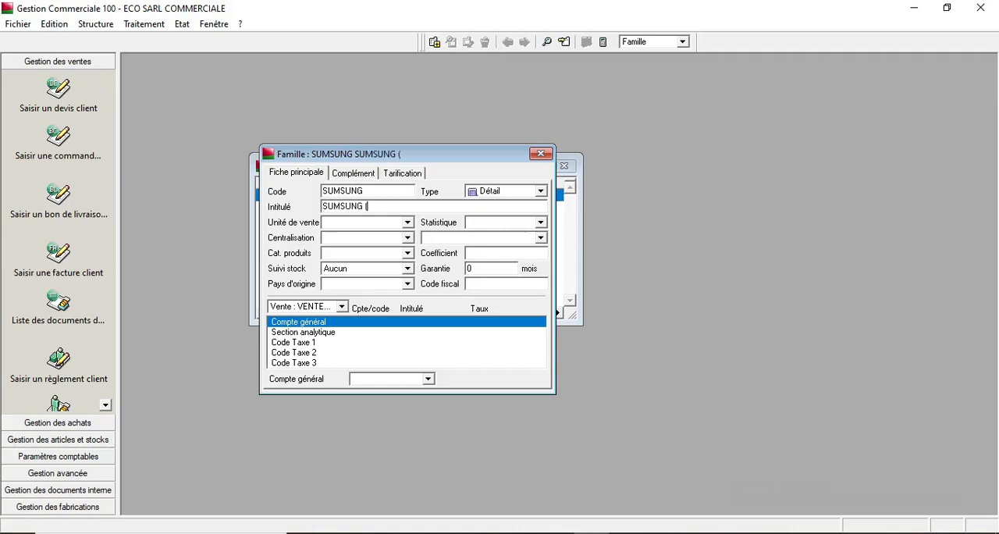
pyautogui.write(' TELEV / smar')
pyautogui.press('BackSpace')
pyautogui.press('BackSpace')
pyautogui.press('BackSpace')
pyautogui.press('BackSpace')
pyautogui.press('BackSpace')
pyautogui.write('SMART')
pyautogui.write('PG')
pyautogui.press('BackSpace')
pyautogui.write('H')
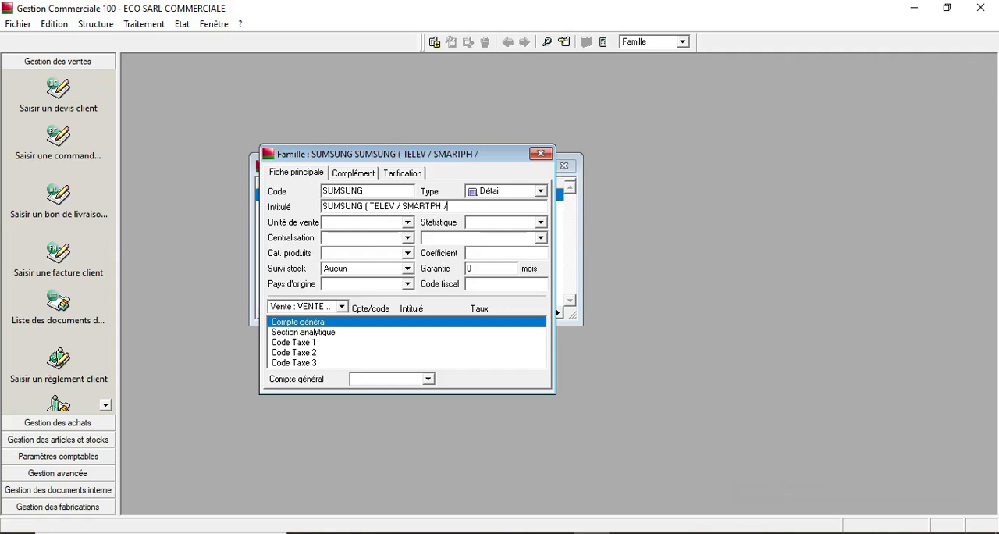
pyautogui.write('/ PC')
# - Set stock tracking to CMUP and the sales general account to 711100 VENTES DE M/SES
pyautogui.click(408, 269)
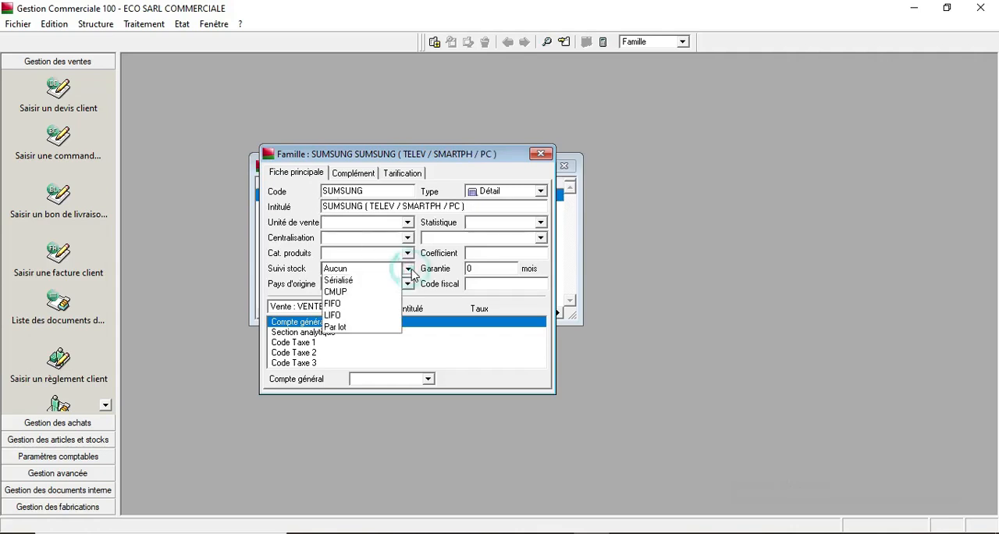
pyautogui.click(363, 291)
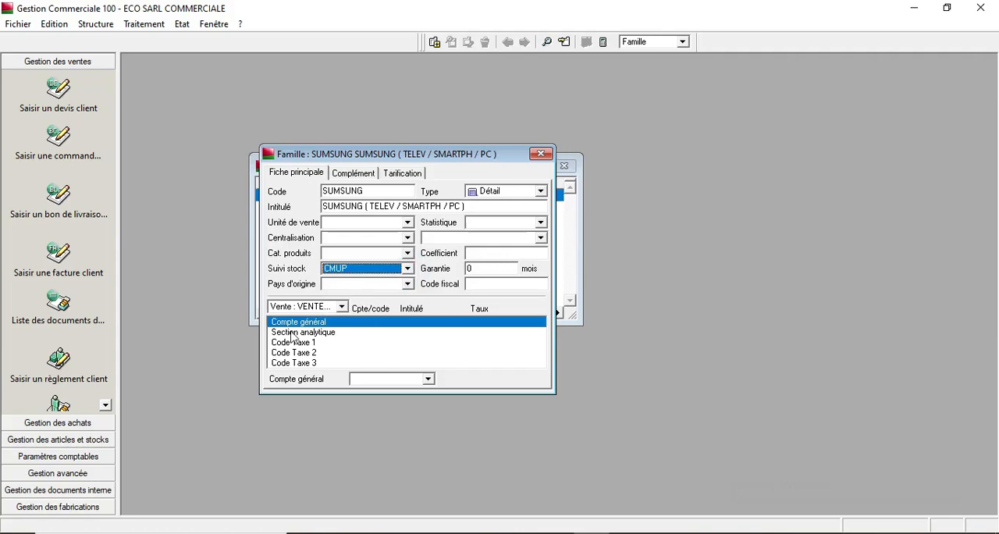
pyautogui.click(343, 309)
pyautogui.click(344, 310)
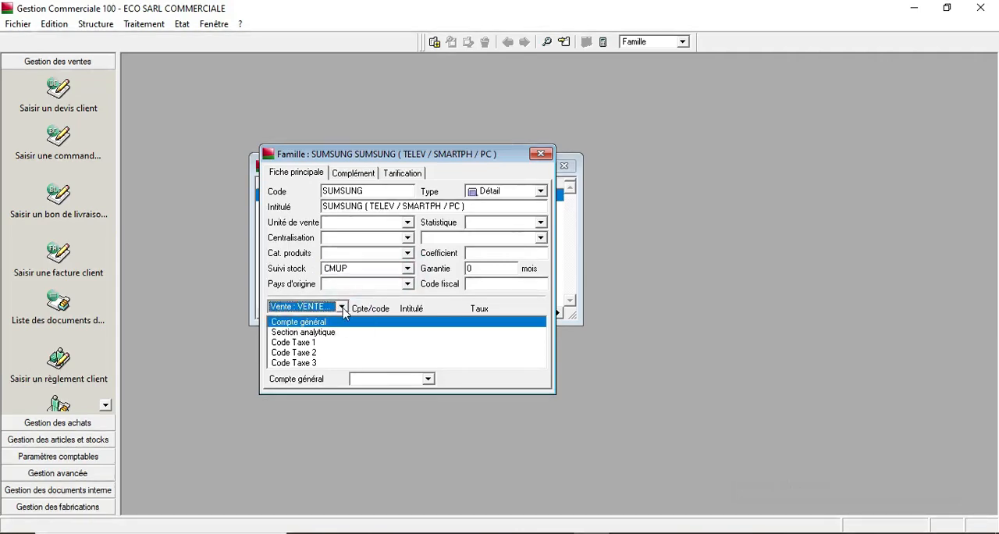
pyautogui.click(428, 380)
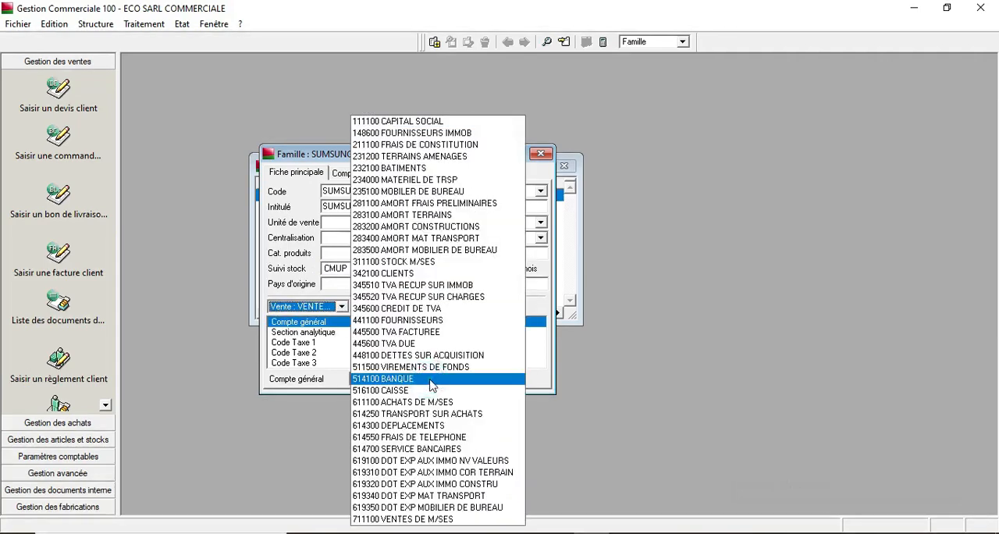
pyautogui.click(434, 520)
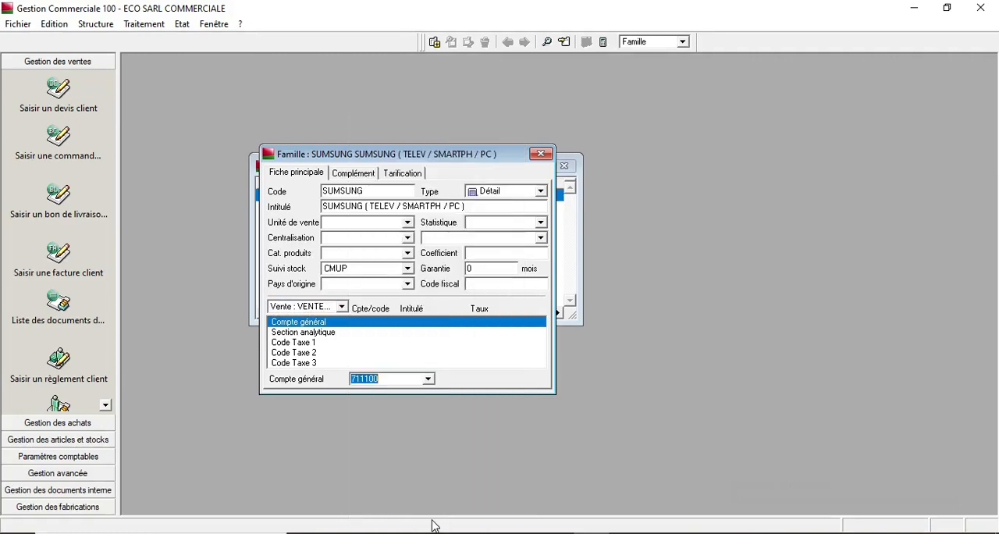
# - Set the sales tax code 1 to TX4 TVA FACTUREE 20%
pyautogui.click(316, 344)
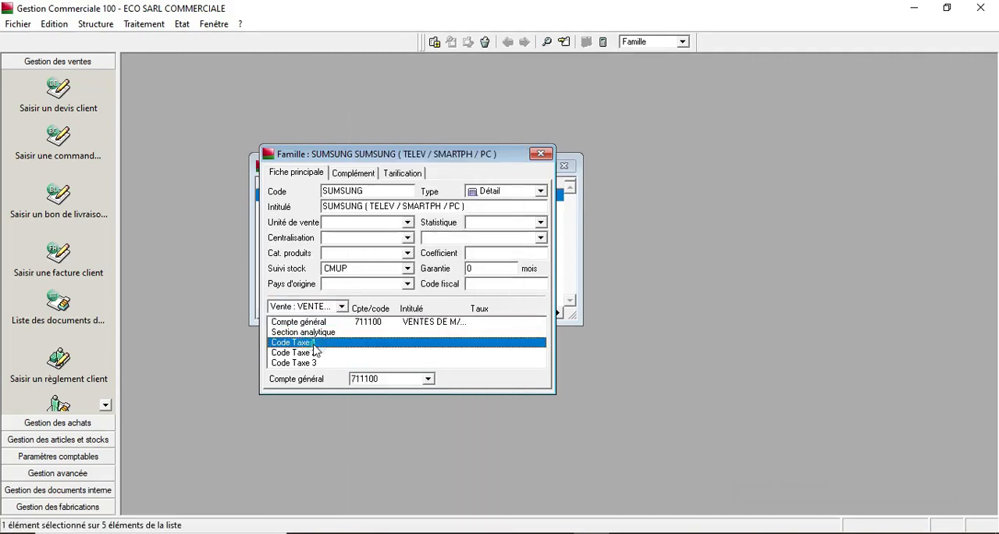
pyautogui.click(427, 380)
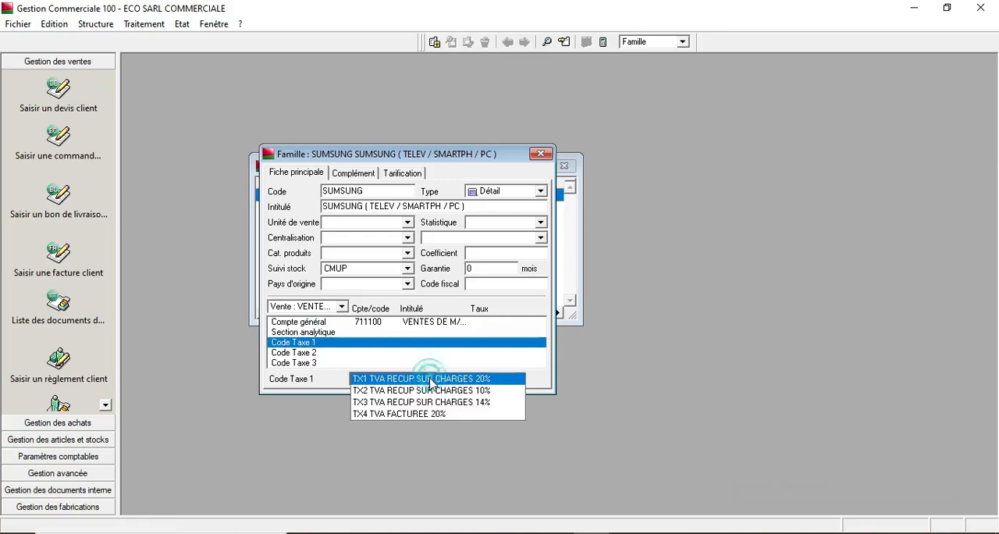
pyautogui.click(413, 413)
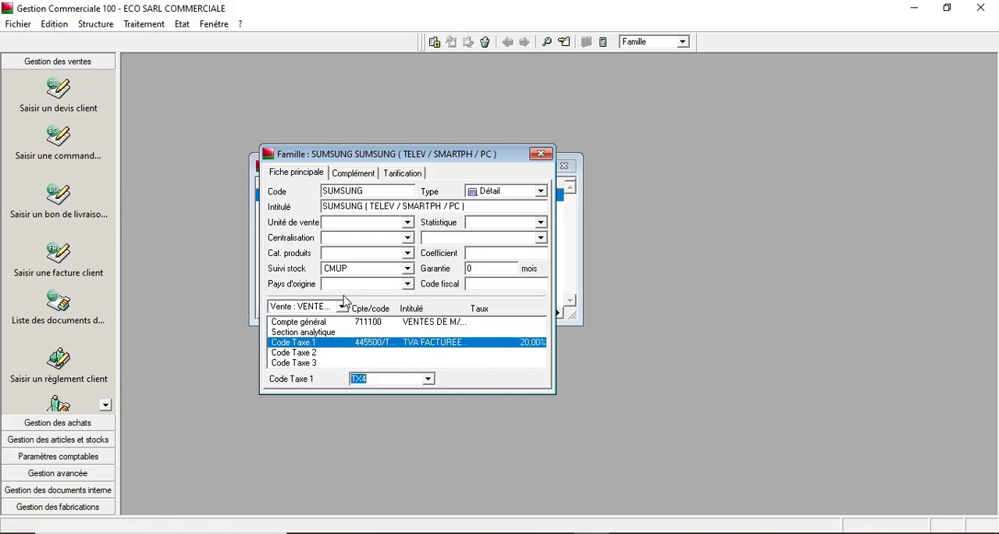
# - Switch to the purchase accounts and set the general account to 611100 ACHATS DE M/SES
pyautogui.click(342, 306)
pyautogui.click(341, 319)
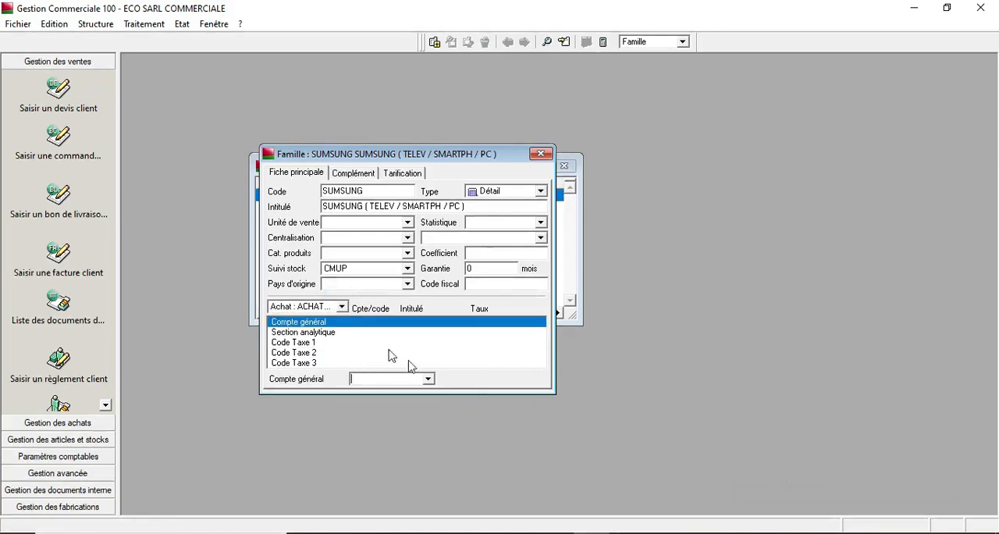
pyautogui.click(428, 379)
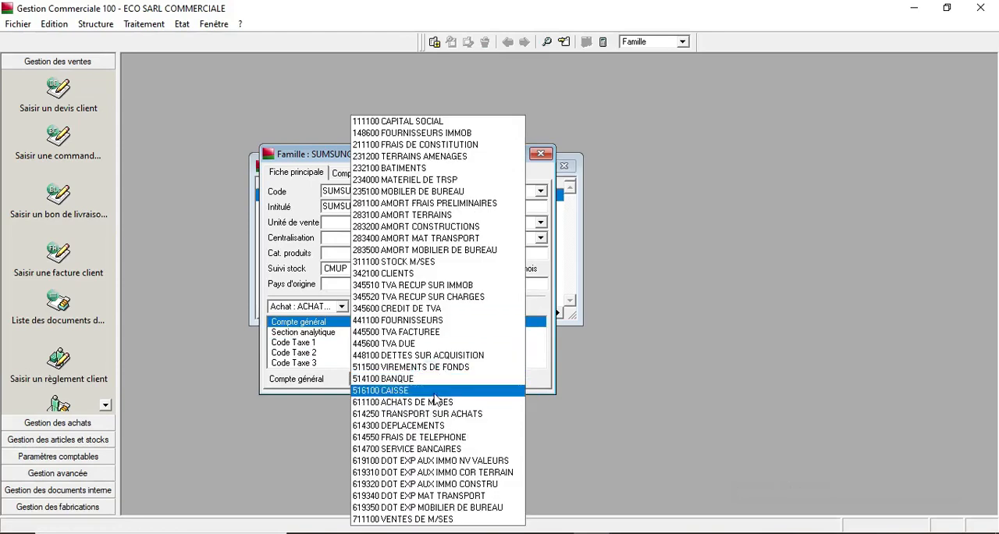
pyautogui.click(434, 403)
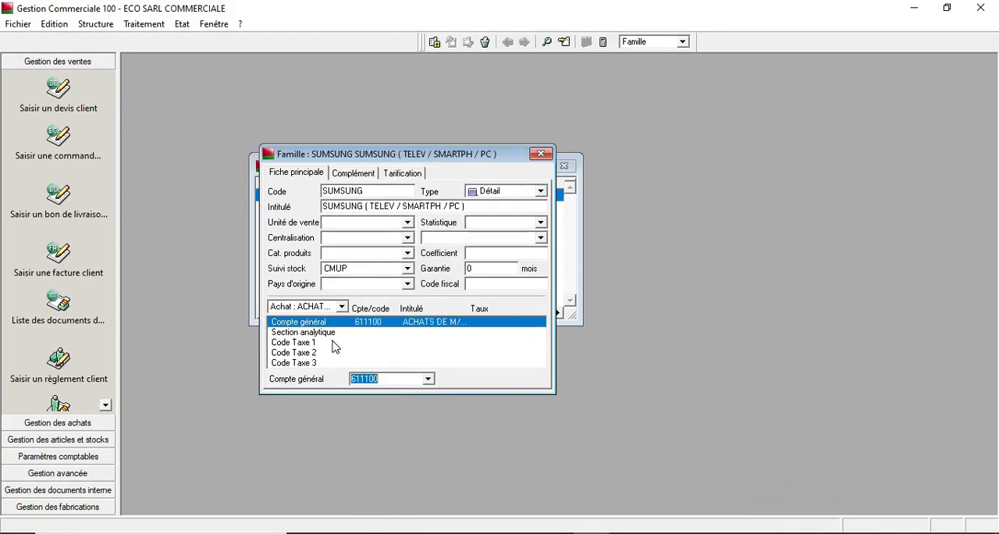
# - Set the purchase tax code 1 to TX1 TVA RECUP SUR CHARGES 20%, then close the family form and list
pyautogui.click(335, 344)
pyautogui.click(429, 380)
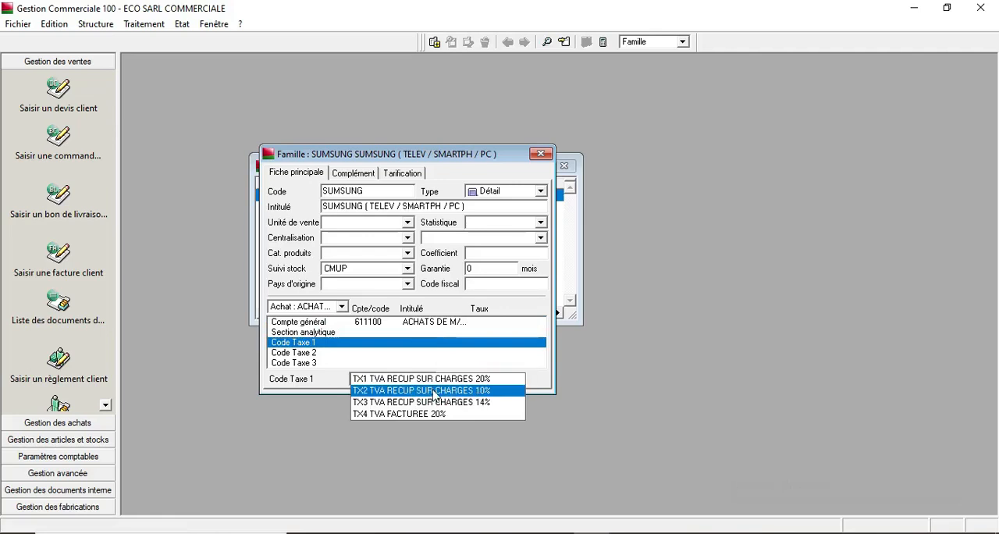
pyautogui.click(437, 378)
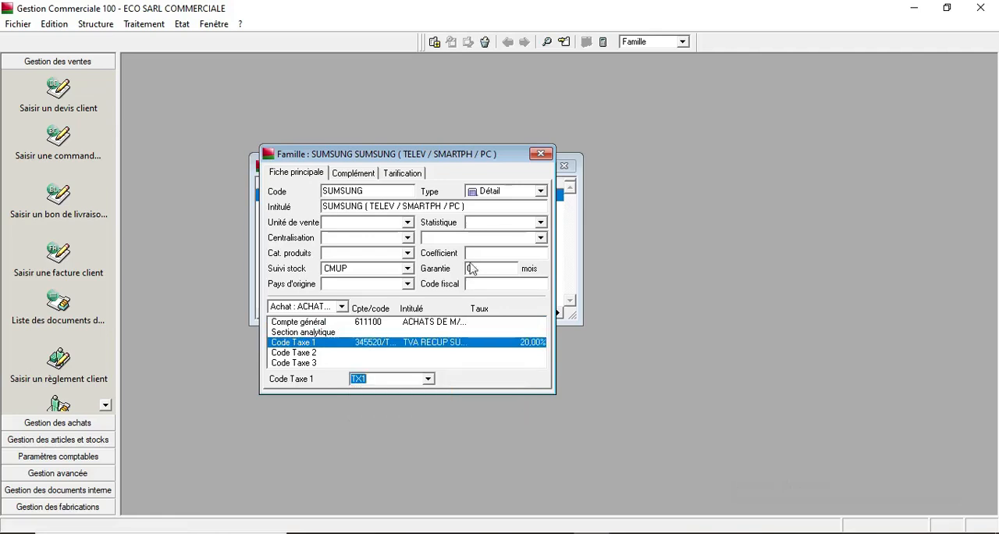
pyautogui.click(543, 154)
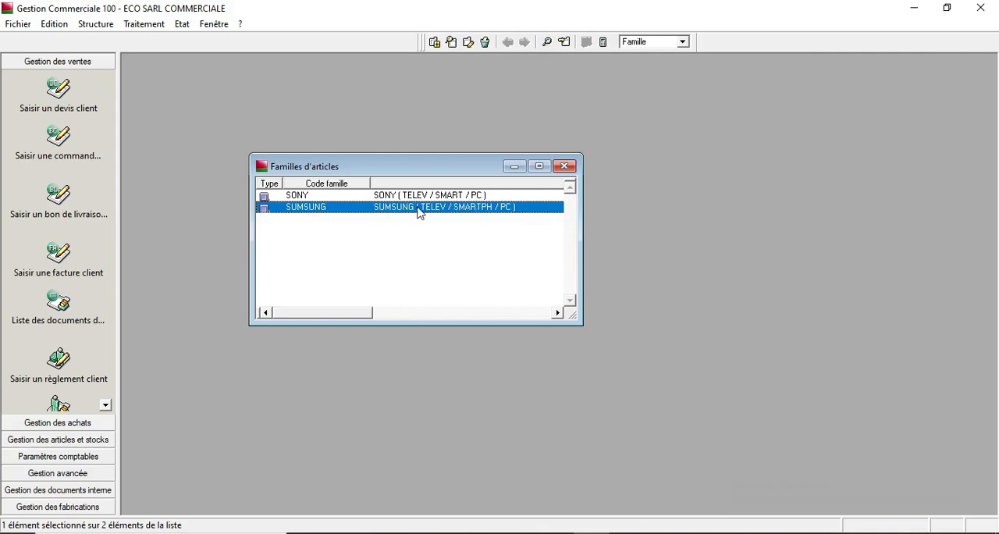
pyautogui.click(565, 166)
# - Open the articles list and add a new article with reference SN.PHONE1, reusing it as the designation
pyautogui.click(94, 26)
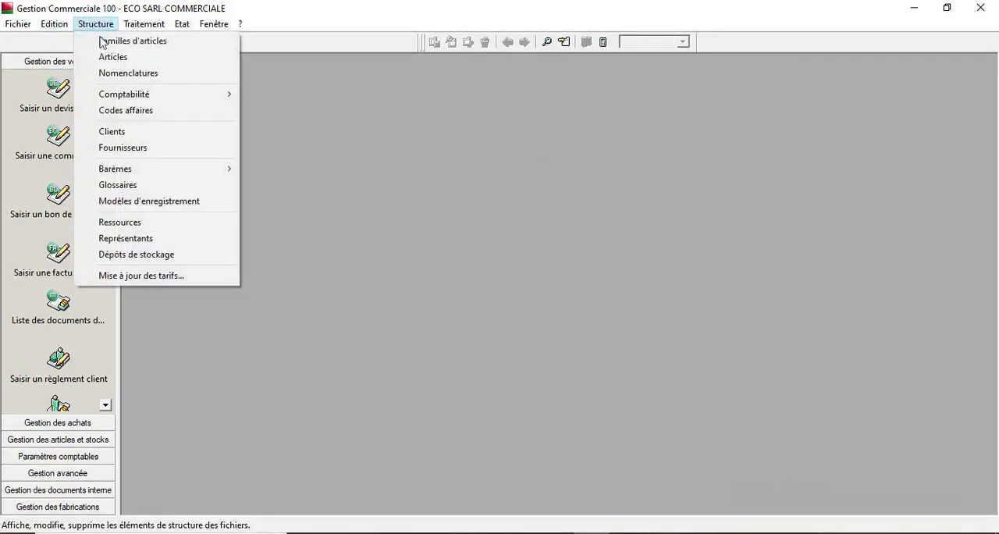
pyautogui.click(107, 57)
pyautogui.rightClick(293, 191)
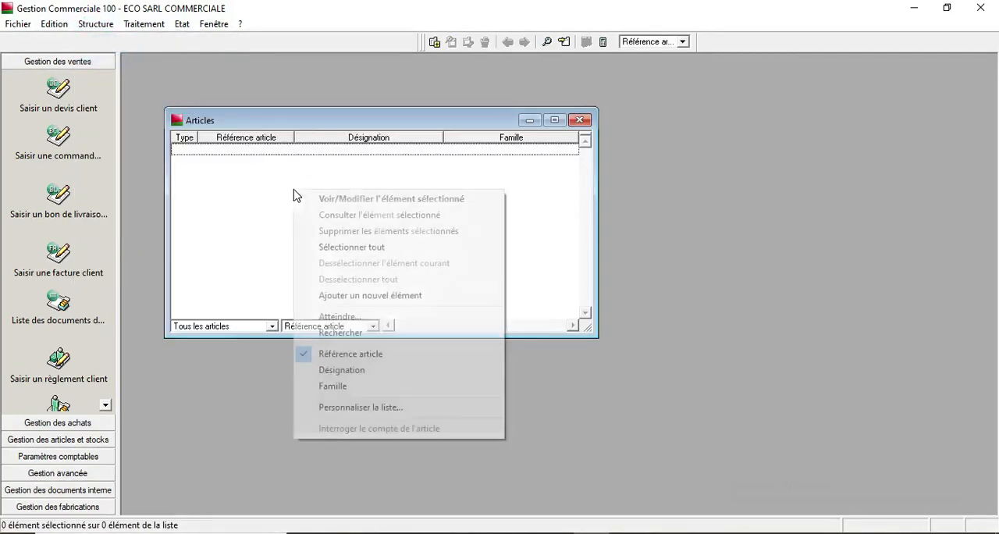
pyautogui.click(349, 298)
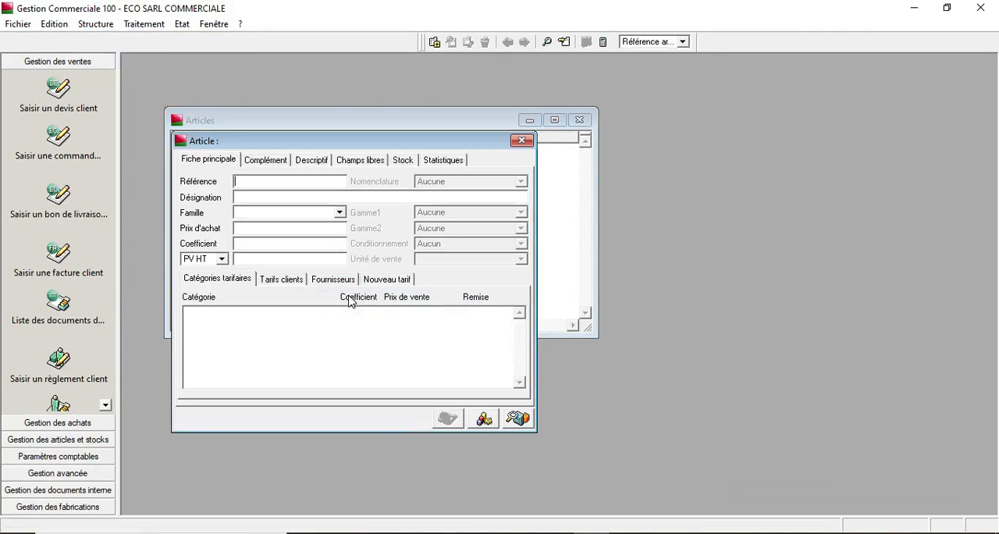
pyautogui.write('SN.PHONE1')
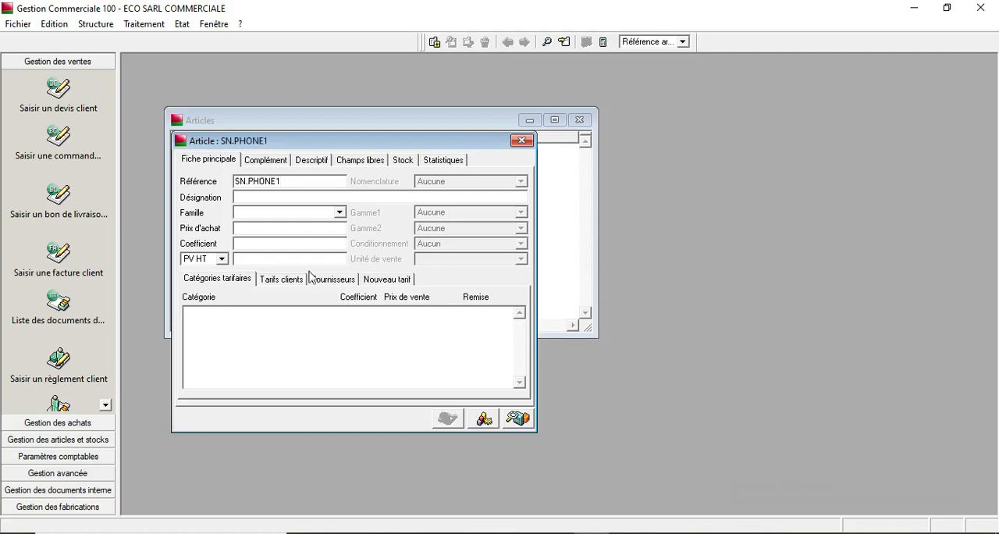
pyautogui.doubleClick(283, 181)
pyautogui.hotkey('ctrl', 'c')
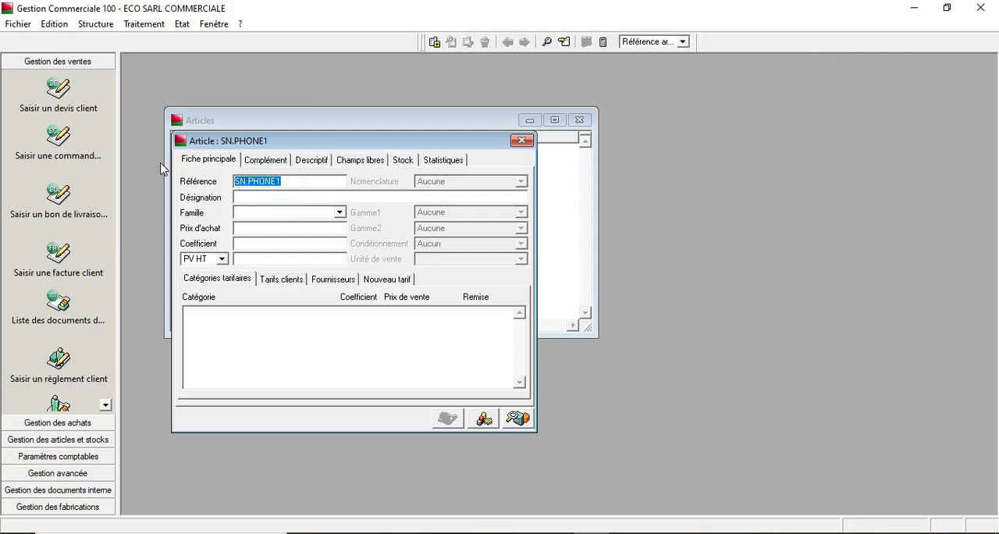
pyautogui.click(248, 192)
pyautogui.hotkey('ctrl', 'v')
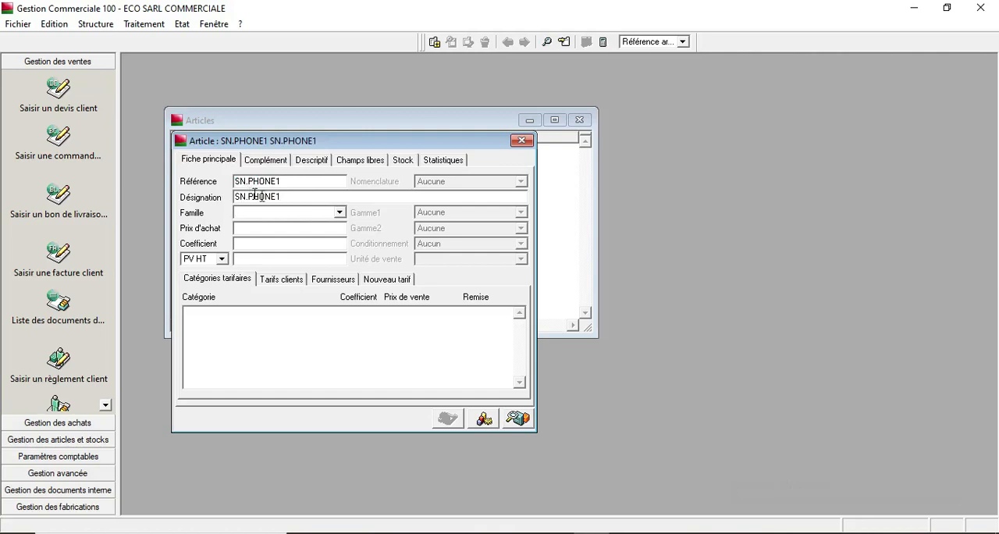
# - Assign the article to family SONY with a purchase price of 1500 and a coefficient of 20
pyautogui.click(340, 212)
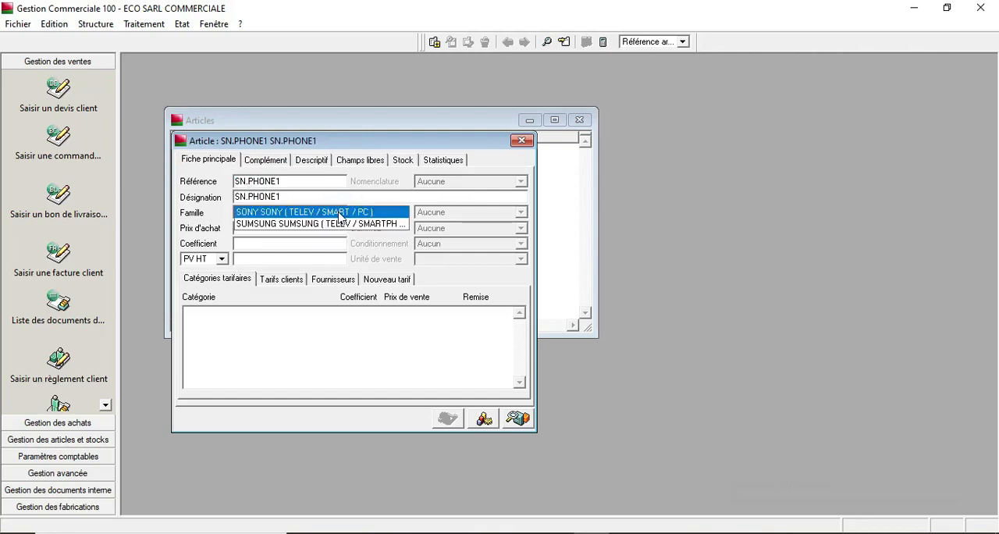
pyautogui.click(340, 213)
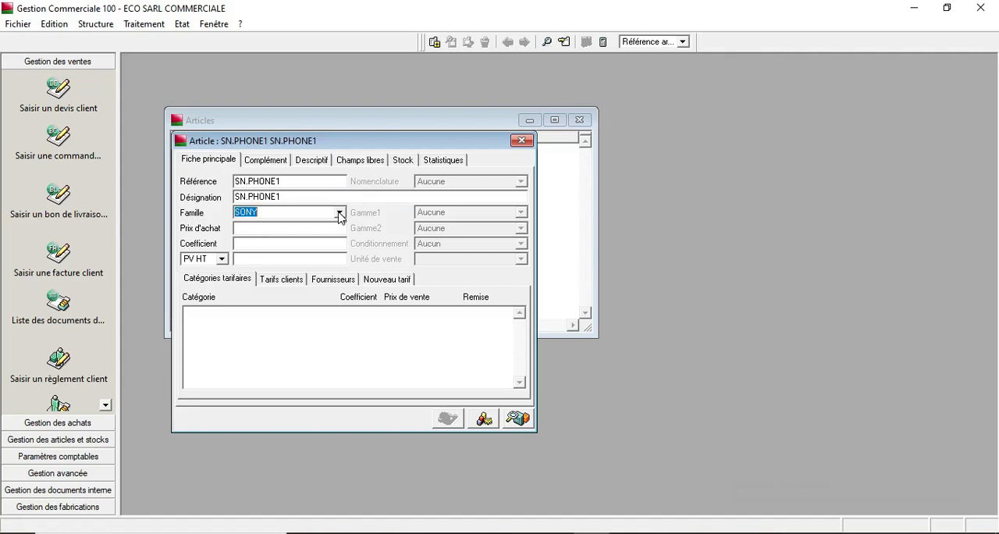
pyautogui.press('Tab')
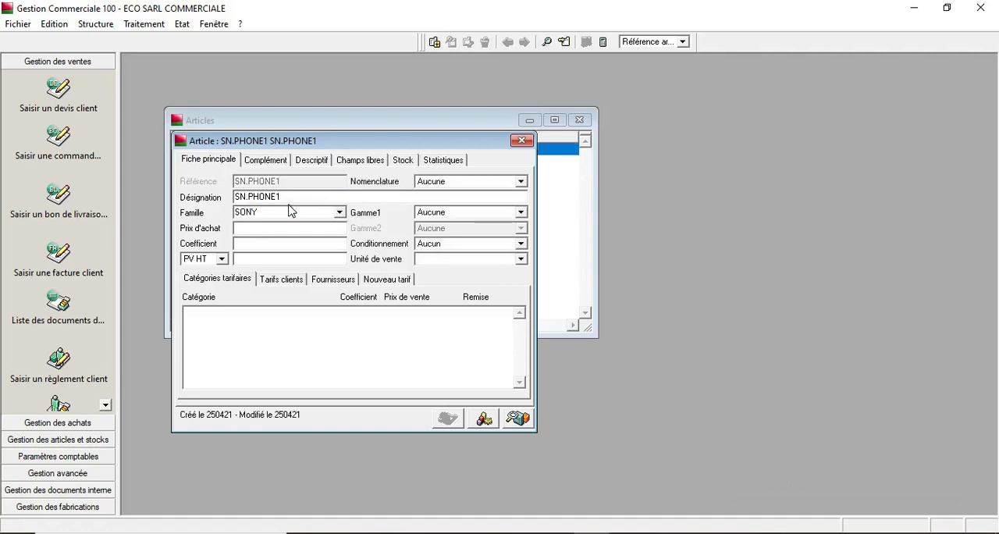
pyautogui.write('1500')
pyautogui.press('Tab')
pyautogui.write('20')
pyautogui.press('Tab')
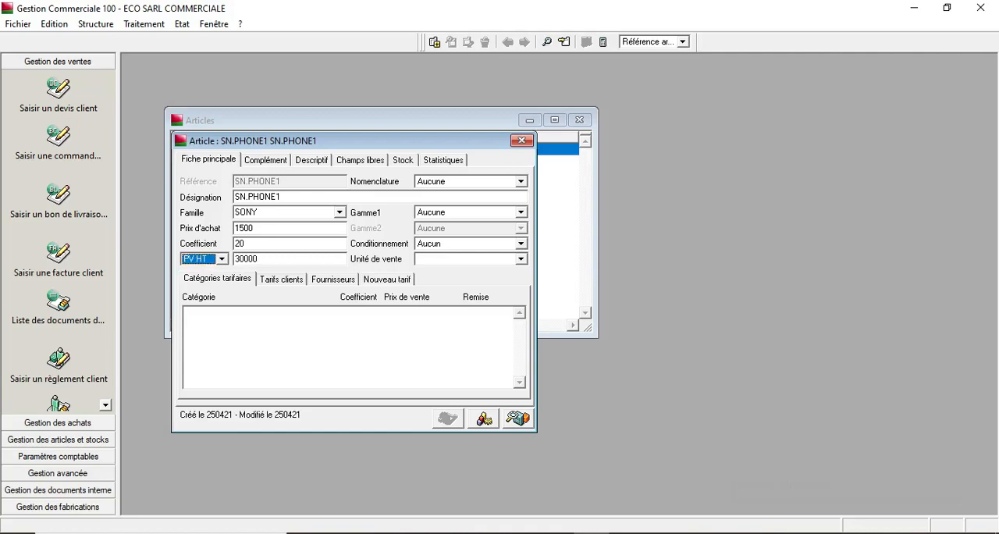
# - Correct the coefficient to 1,2 and close the SN.PHONE1 article form
pyautogui.click(265, 245)
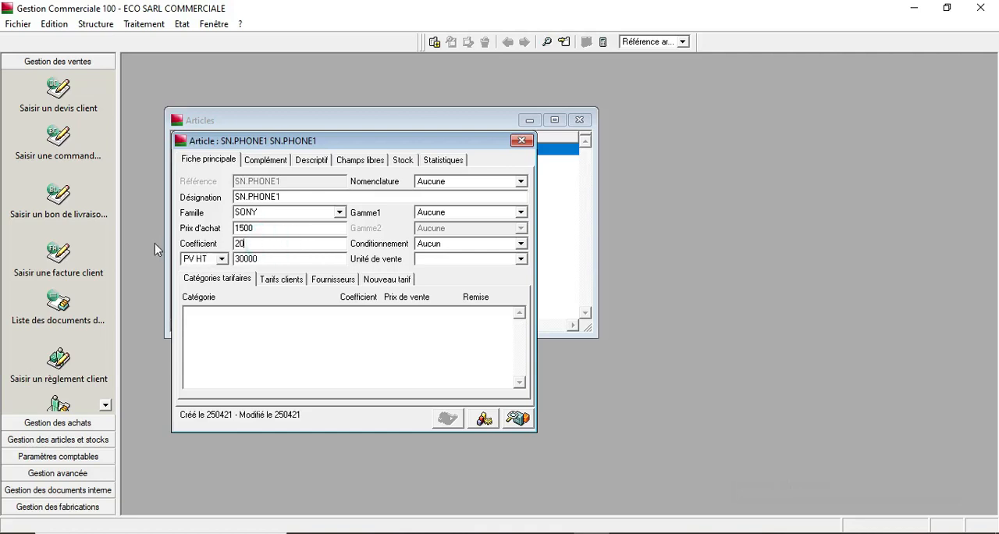
pyautogui.moveTo(258, 243); pyautogui.dragTo(207, 251)
pyautogui.write('2')
pyautogui.press('Tab')
pyautogui.moveTo(275, 259); pyautogui.dragTo(130, 235)
pyautogui.press('BackSpace')
pyautogui.moveTo(243, 244); pyautogui.dragTo(199, 245)
pyautogui.click(244, 243)
pyautogui.moveTo(242, 244); pyautogui.dragTo(211, 246)
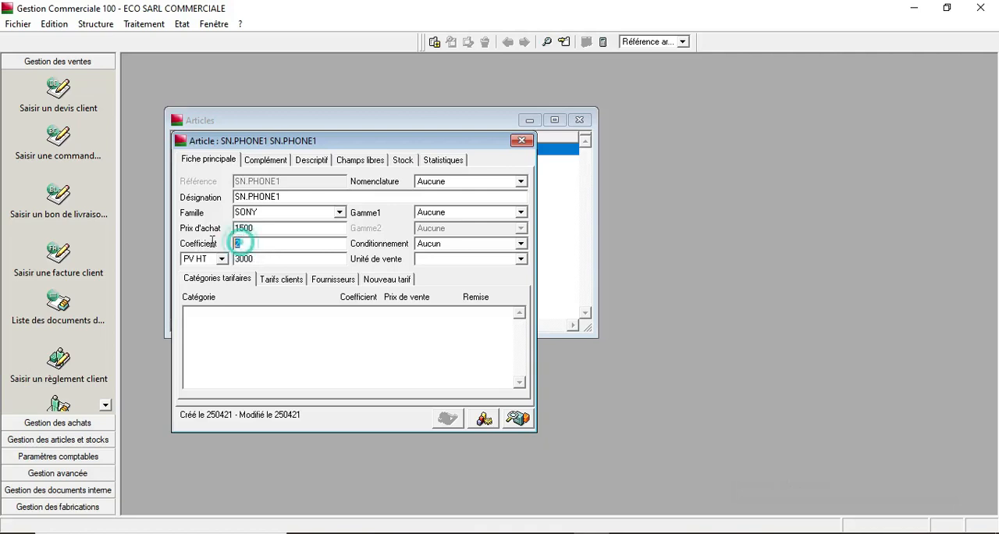
pyautogui.write('1,2')
pyautogui.press('Tab')
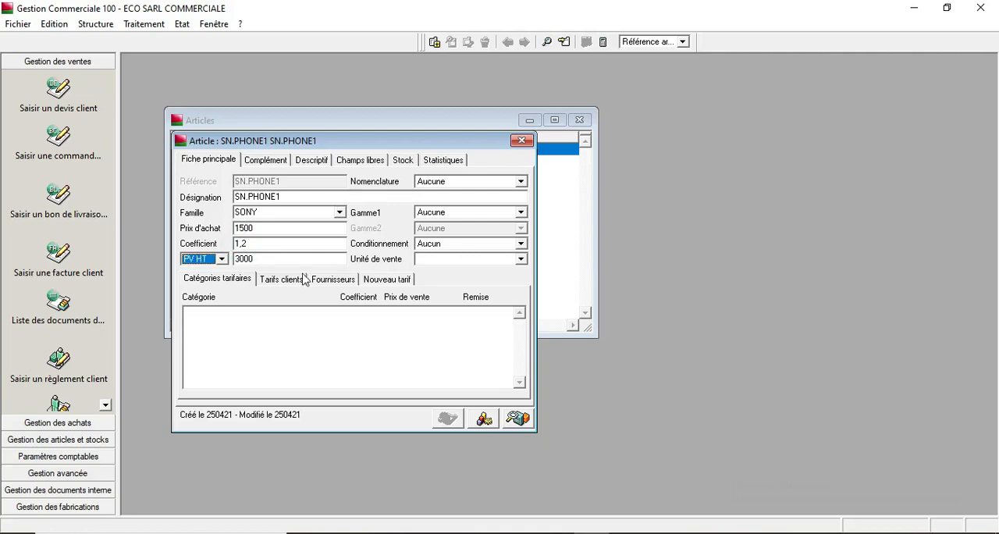
pyautogui.press('Tab')
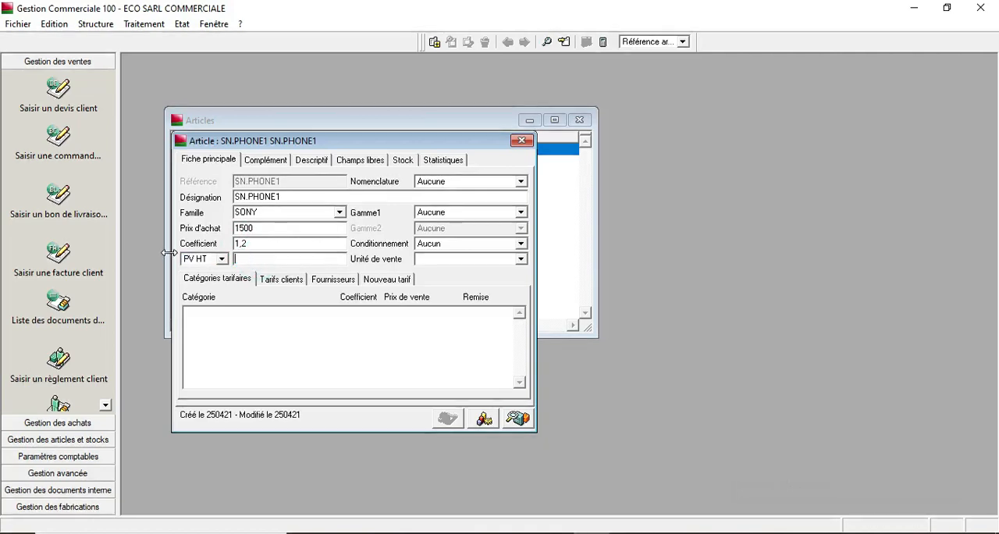
pyautogui.click(263, 246)
pyautogui.click(522, 141)
# - Add a new article with reference SN.PHONE2 and copy the reference into the designation
pyautogui.rightClick(223, 205)
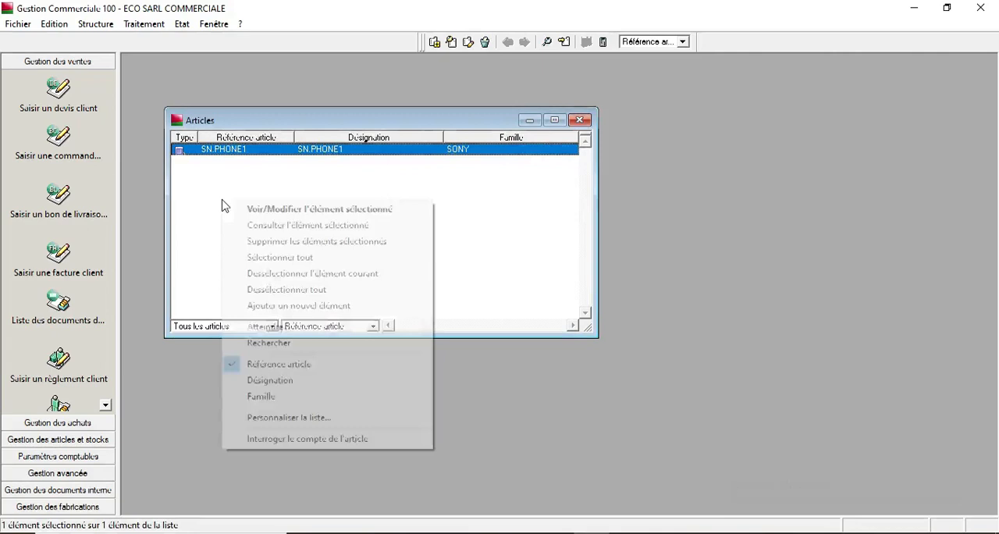
pyautogui.click(289, 307)
pyautogui.write('SN.PH')
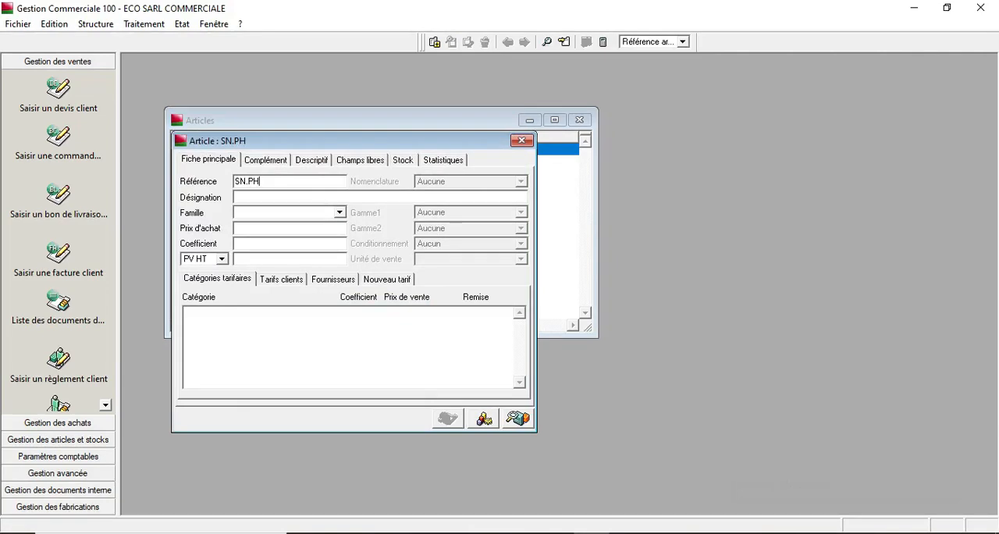
pyautogui.write('ONE2')
pyautogui.doubleClick(290, 179)
pyautogui.hotkey('ctrl', 'c')
pyautogui.click(264, 196)
pyautogui.hotkey('ctrl', 'v')
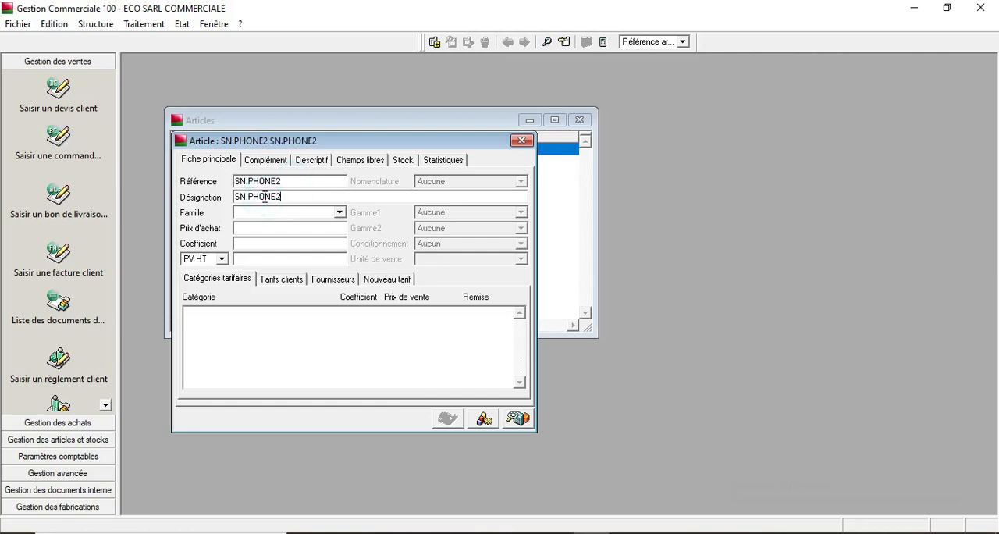
# - Assign family SONY, a purchase price of 4000 and a coefficient of 1,5 to SN.PHONE2
pyautogui.click(339, 213)
pyautogui.click(341, 213)
pyautogui.click(295, 226)
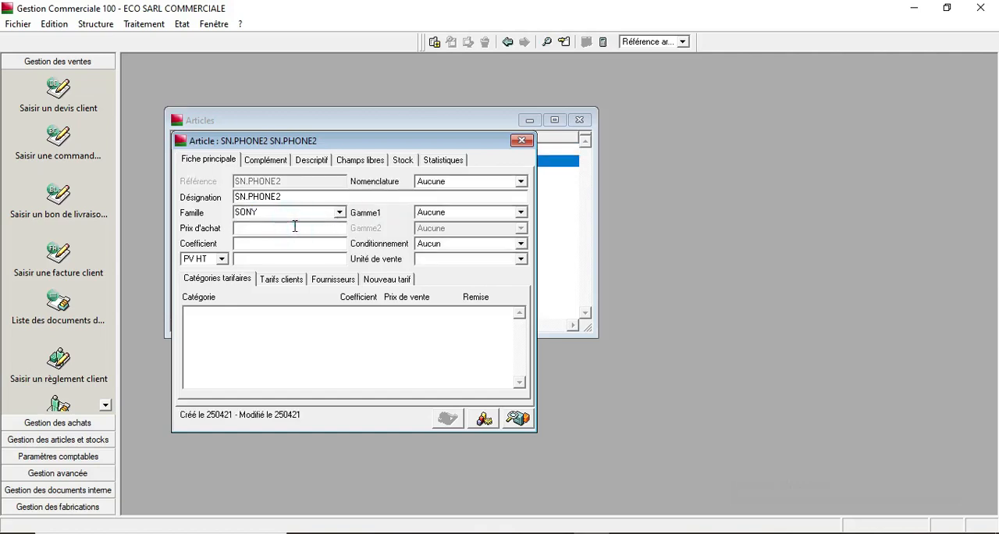
pyautogui.write('4000')
pyautogui.press('Tab')
pyautogui.write('1,5')
pyautogui.press('Tab')
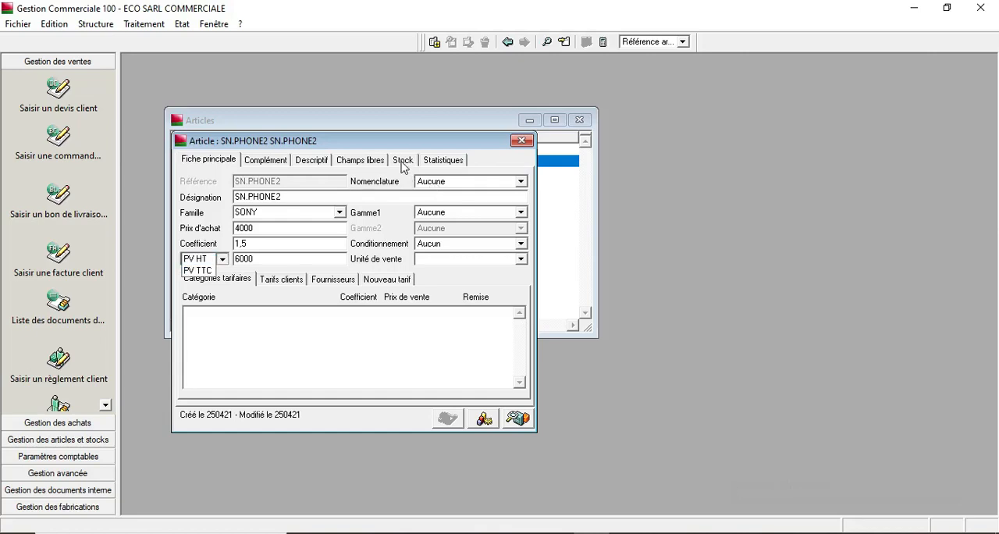
# - Review the article's stock settings and close the SN.PHONE2 form
pyautogui.click(403, 163)
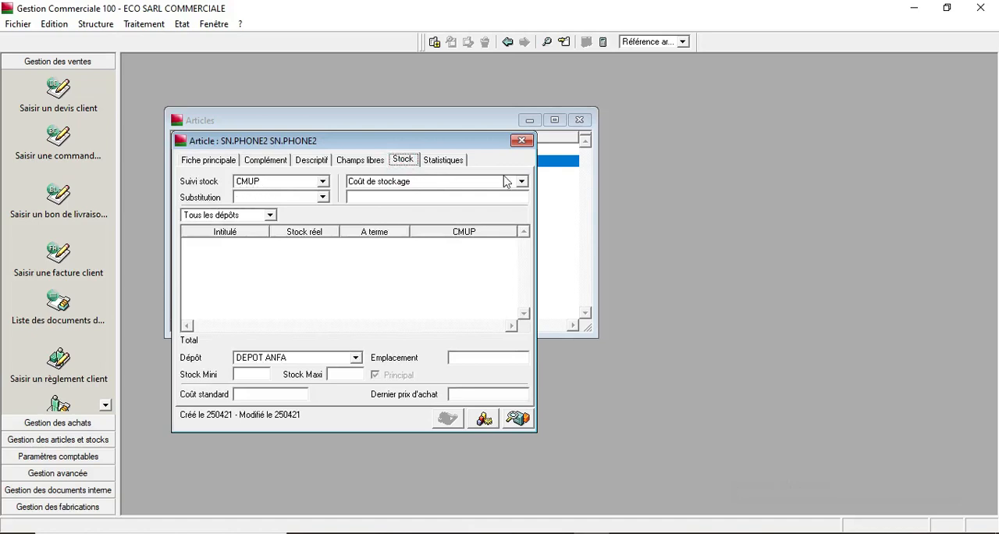
pyautogui.click(522, 140)
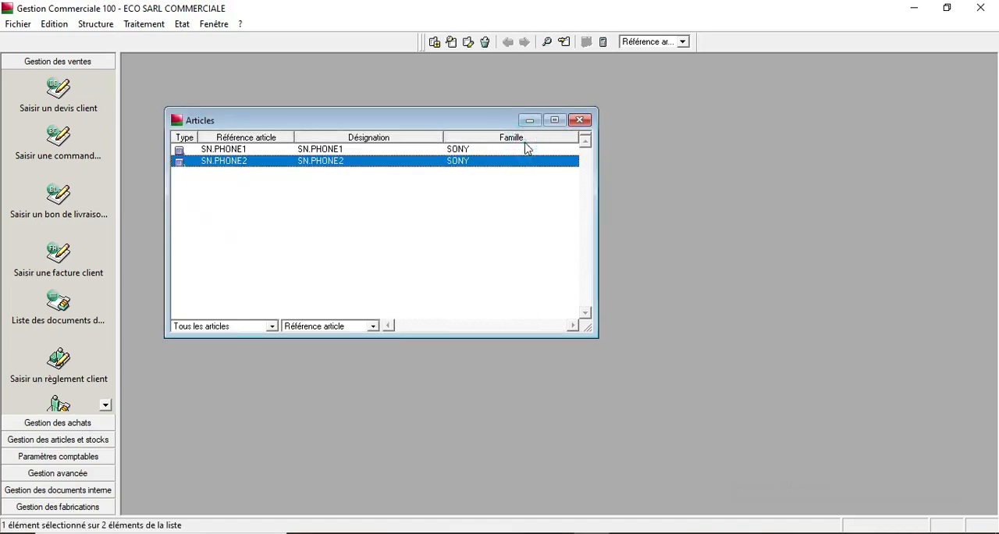
# - Add a new article with reference SM.PC_PORTABLE and designation SM.PC_PORTABLE1
pyautogui.rightClick(236, 247)
pyautogui.click(290, 347)
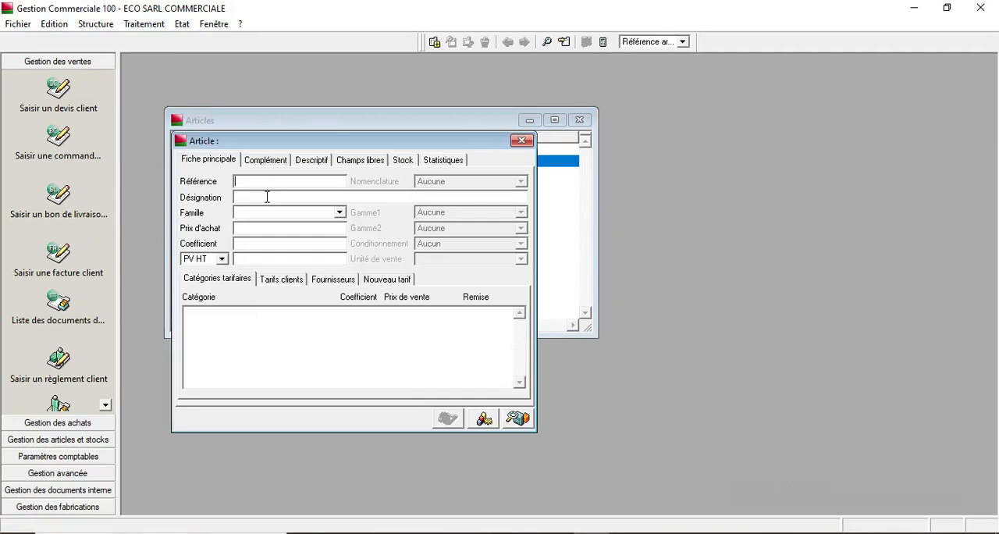
pyautogui.write('SM.PC_PORTABLE')
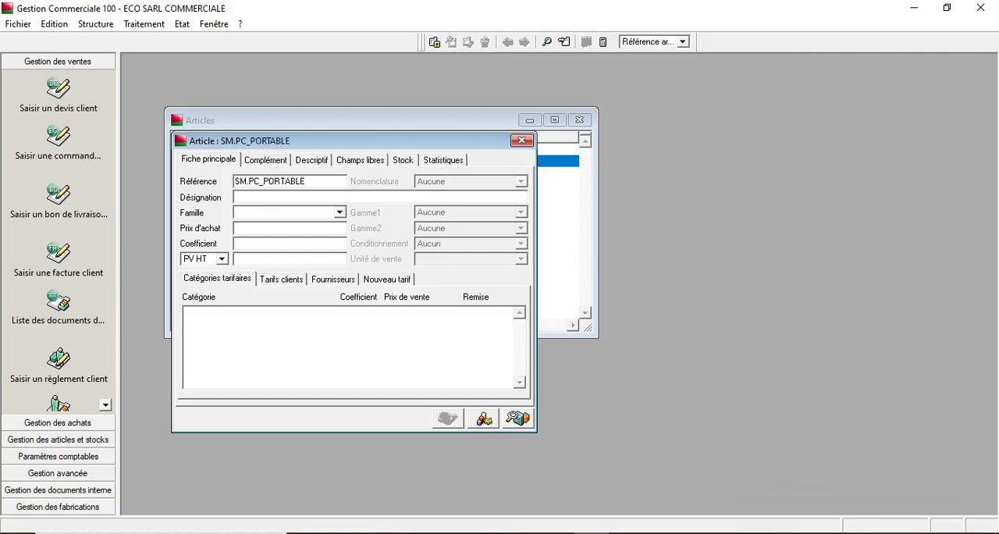
pyautogui.doubleClick(313, 181)
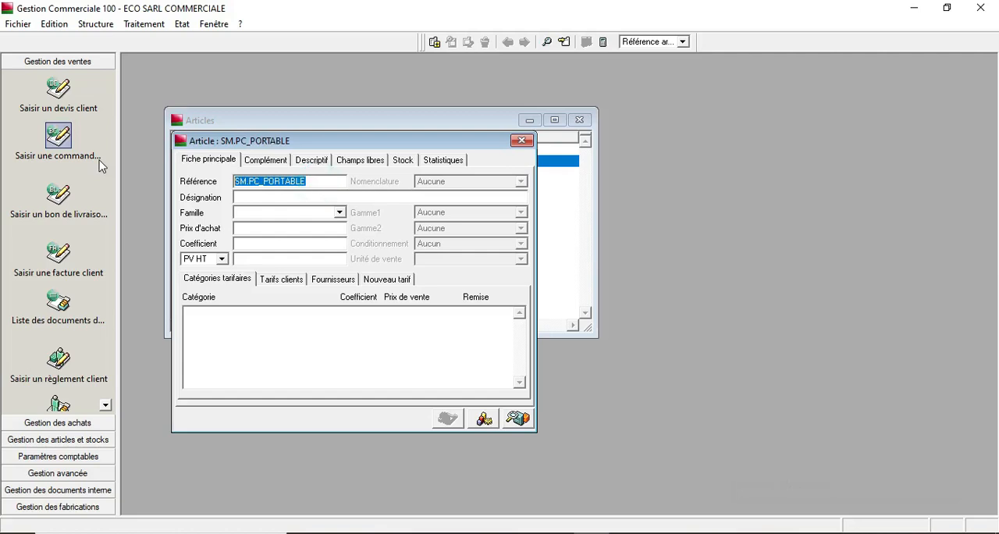
pyautogui.click(257, 198)
pyautogui.hotkey('ctrl', 'v')
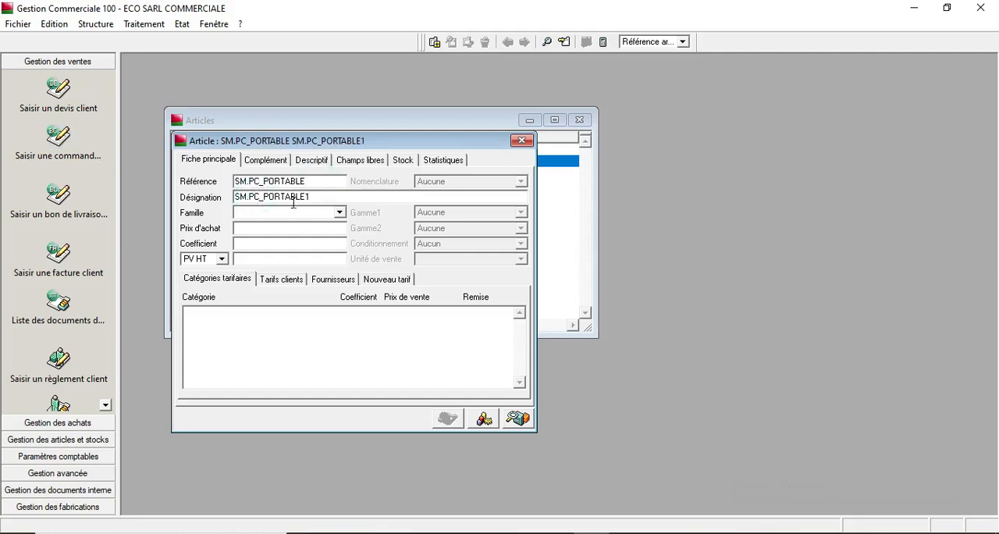
# - Assign family SUMSUNG, a purchase price of 2000 and a coefficient of 0,90 to SM.PC_PORTABLE
pyautogui.click(340, 212)
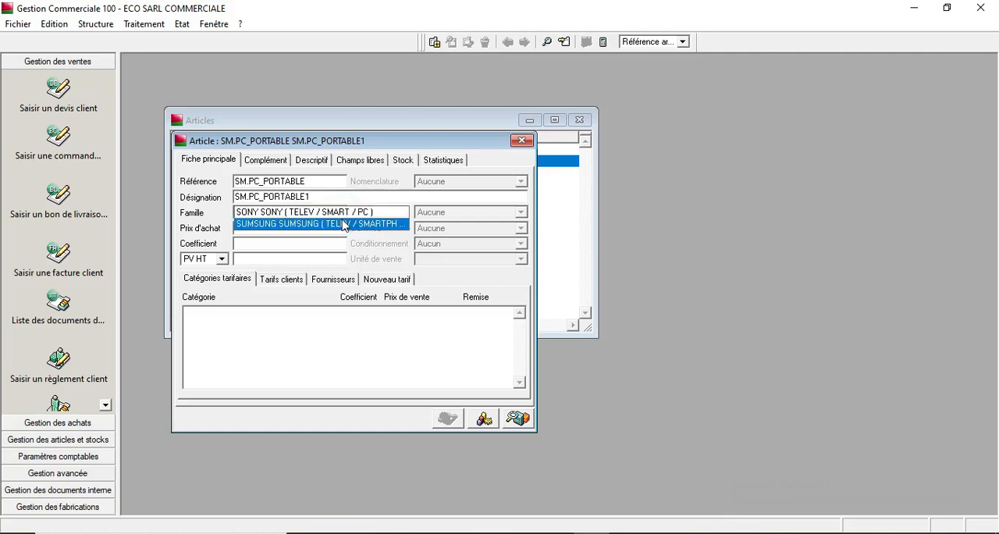
pyautogui.click(344, 224)
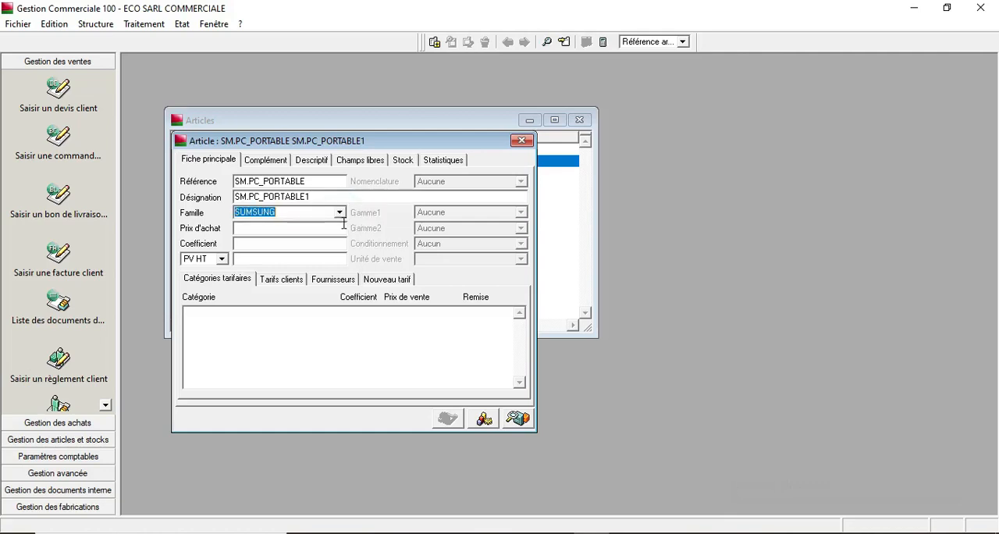
pyautogui.click(344, 229)
pyautogui.write('2000')
pyautogui.press('Tab')
pyautogui.write('0')
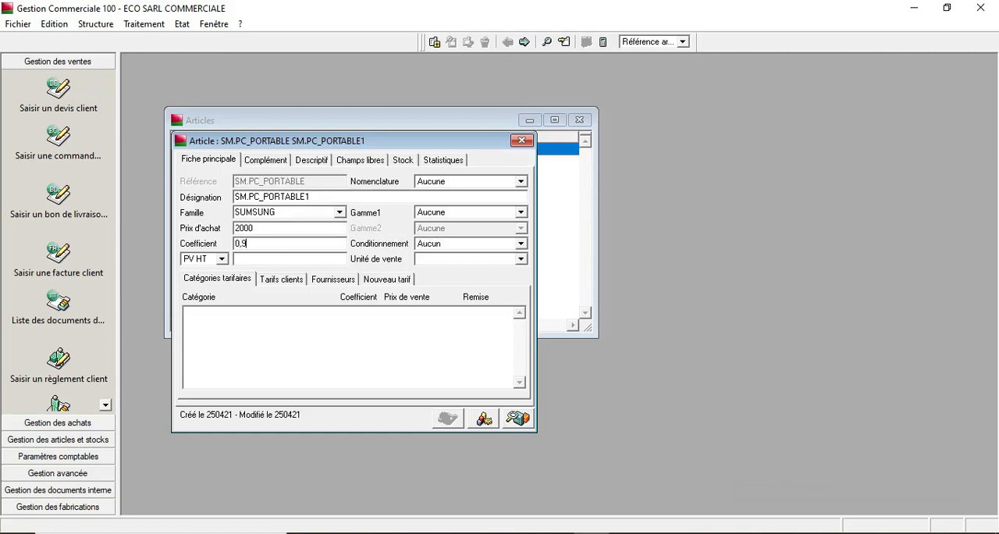
pyautogui.write(',90')
pyautogui.press('Tab')
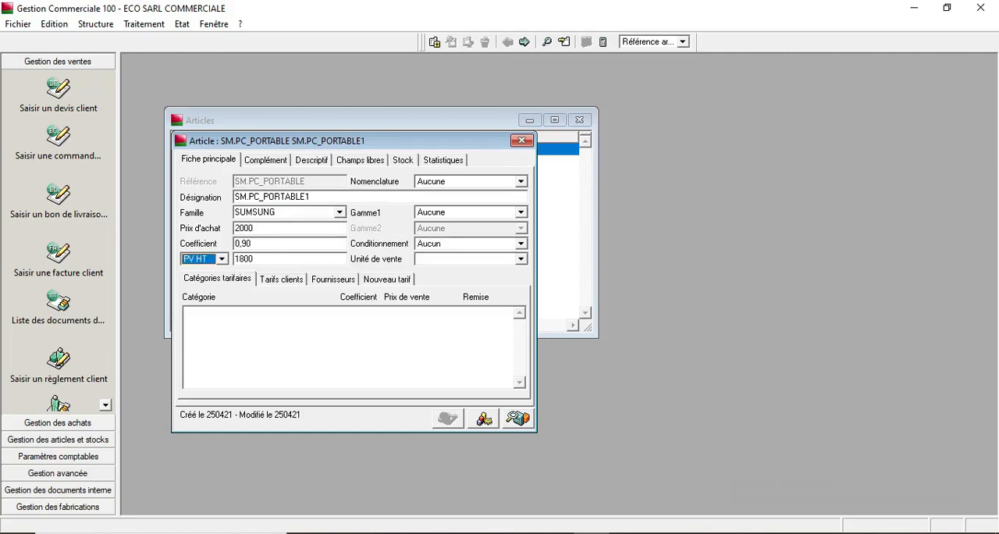
# - Clear the coefficient and sale price, set the coefficient to 1,5, and close the SM.PC_PORTABLE form
pyautogui.click(278, 244)
pyautogui.click(271, 259)
pyautogui.click(265, 242)
pyautogui.doubleClick(265, 243)
pyautogui.press('Delete')
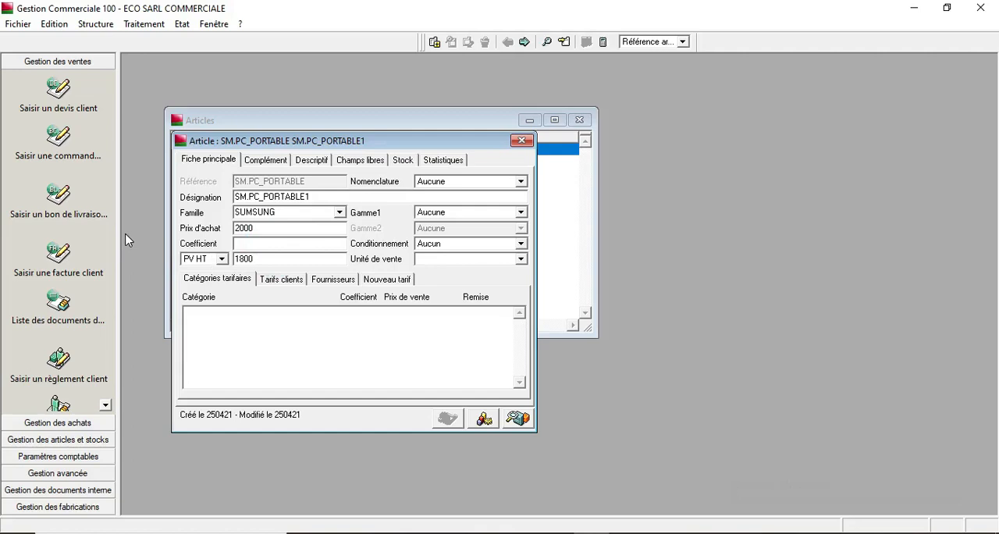
pyautogui.doubleClick(271, 257)
pyautogui.press('Delete')
pyautogui.click(259, 245)
pyautogui.write('1')
pyautogui.press('Tab')
pyautogui.click(522, 141)
# - Add a new article with reference SM.TELEV1 and copy the reference into the designation
pyautogui.rightClick(279, 238)
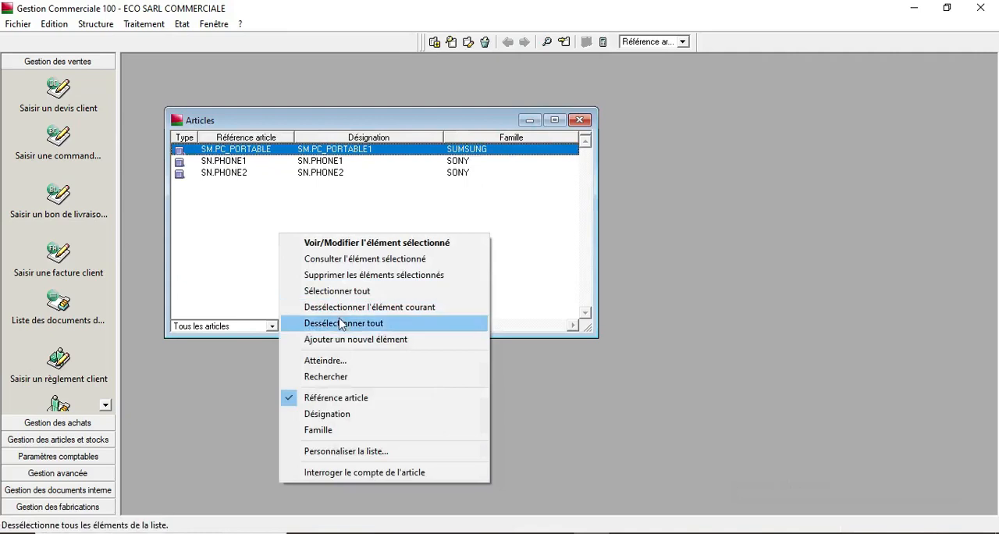
pyautogui.click(327, 338)
pyautogui.write('SM')
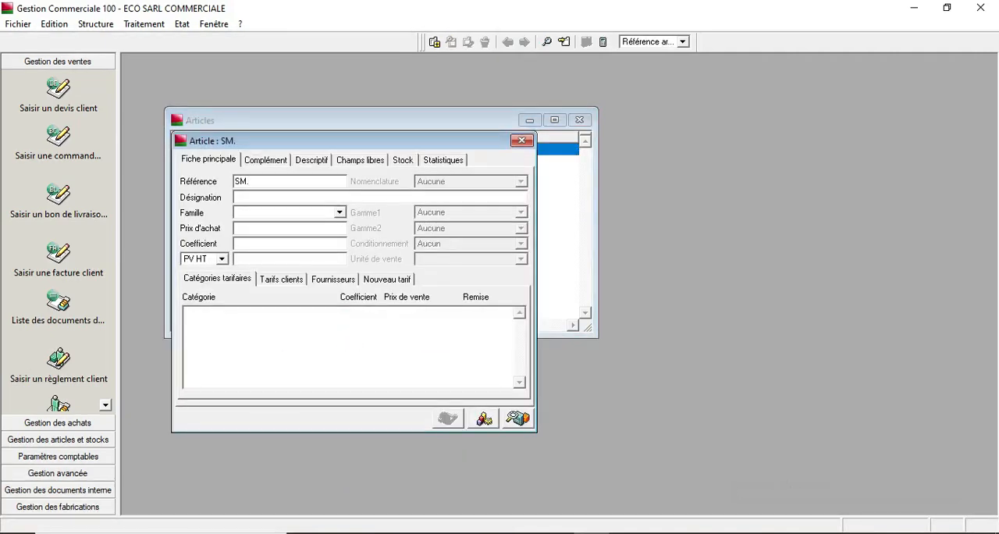
pyautogui.write('.TELEV')
pyautogui.doubleClick(281, 180)
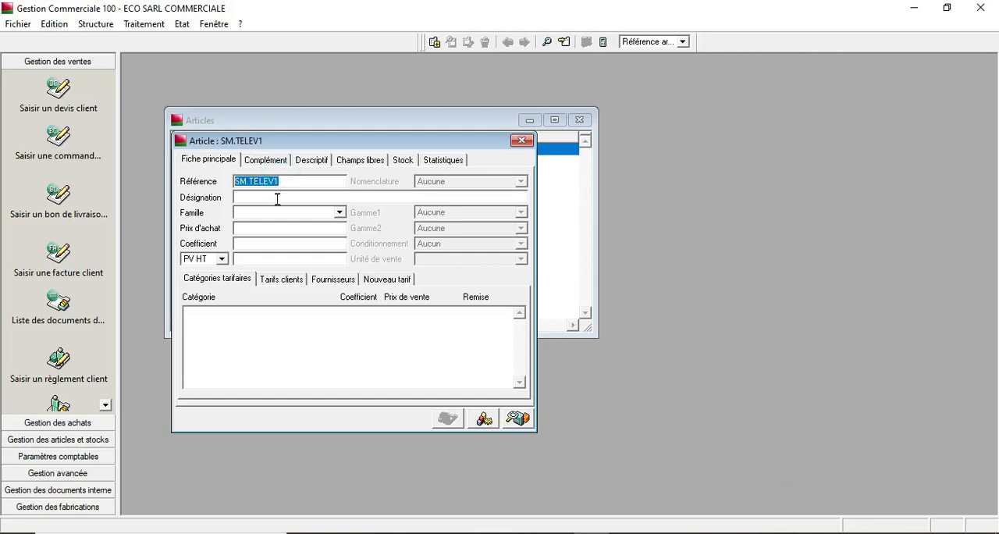
pyautogui.click(279, 199)
pyautogui.hotkey('ctrl', 'v')
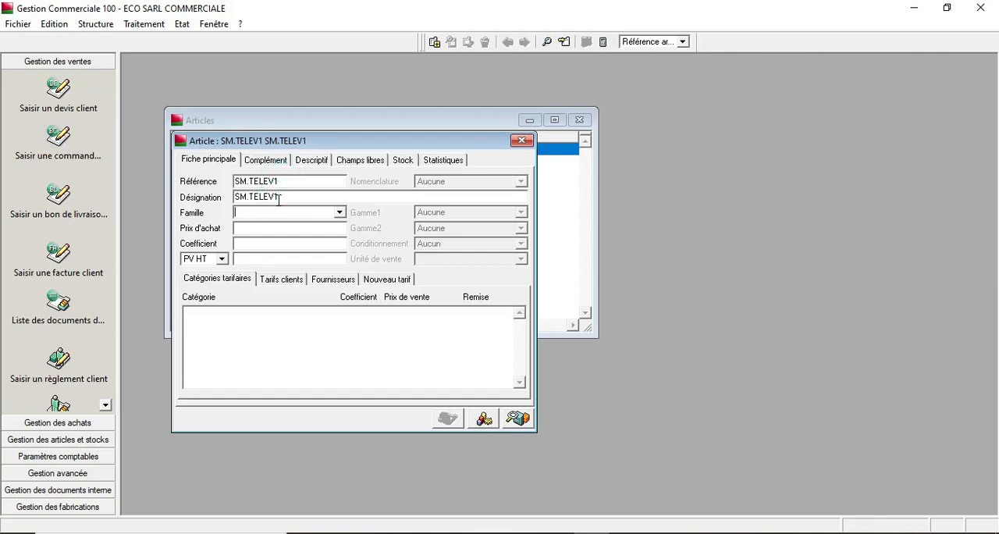
# - Assign family SUMSUNG, a purchase price of 4500 and a coefficient of 1,60 to SM.TELEV1, then close its form
pyautogui.click(340, 212)
pyautogui.click(344, 225)
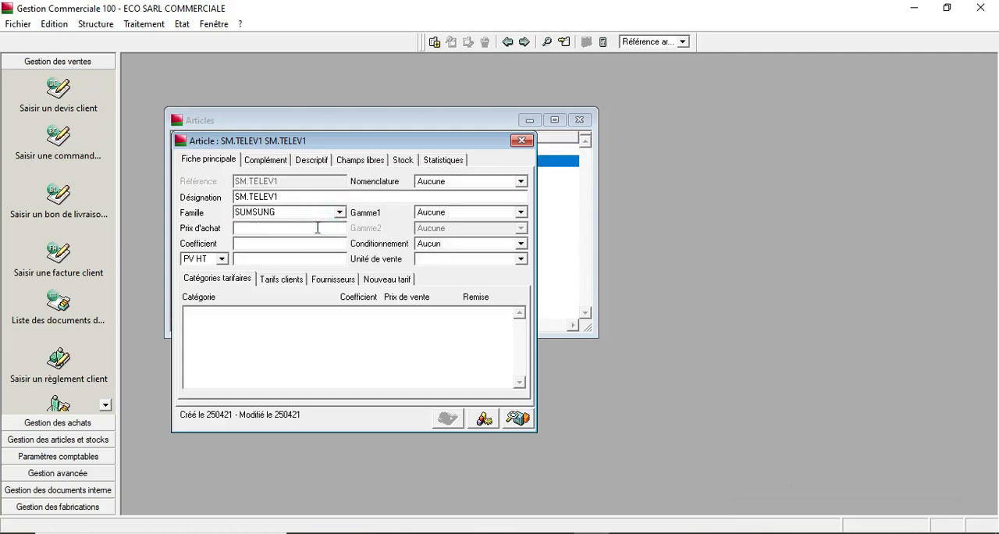
pyautogui.click(318, 227)
pyautogui.write('4500')
pyautogui.press('Tab')
pyautogui.write('1.')
pyautogui.write('60')
pyautogui.press('Tab')
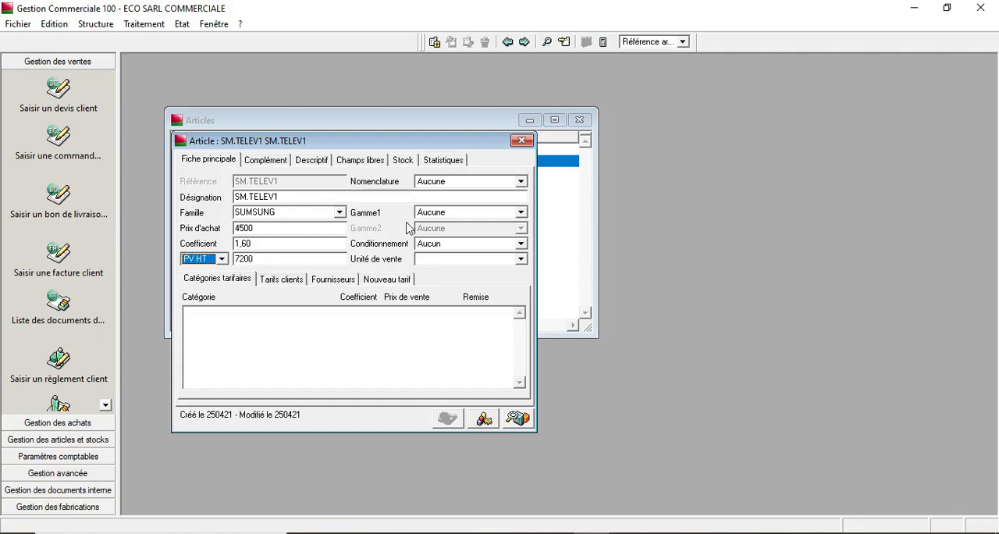
pyautogui.click(522, 141)
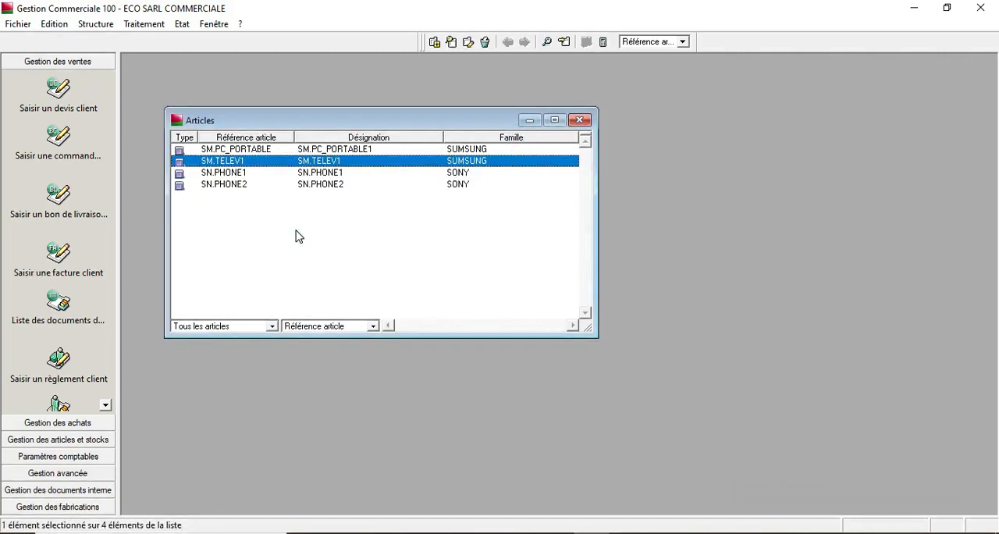
# - Review the entries of the articles list and close the Articles window
pyautogui.click(229, 149)
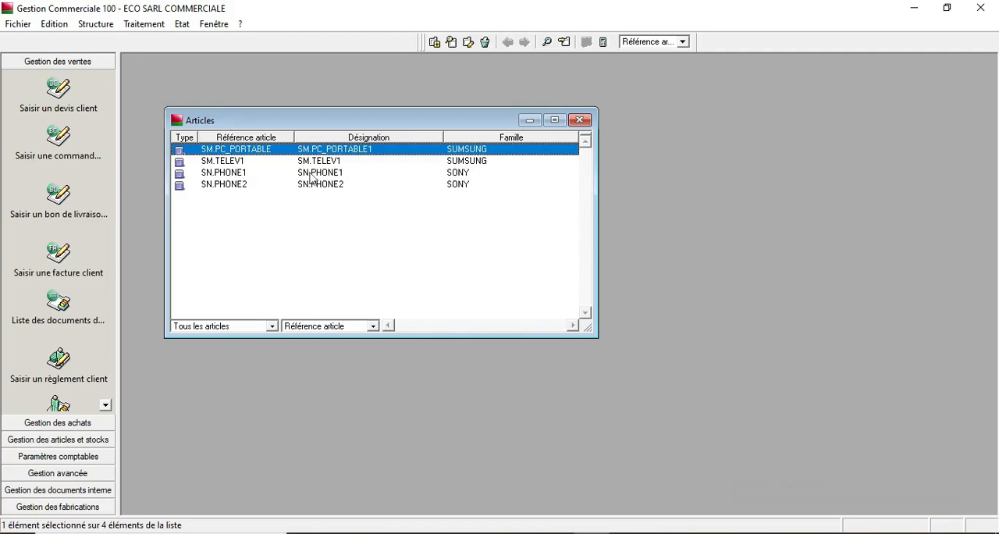
pyautogui.click(245, 188)
pyautogui.click(231, 172)
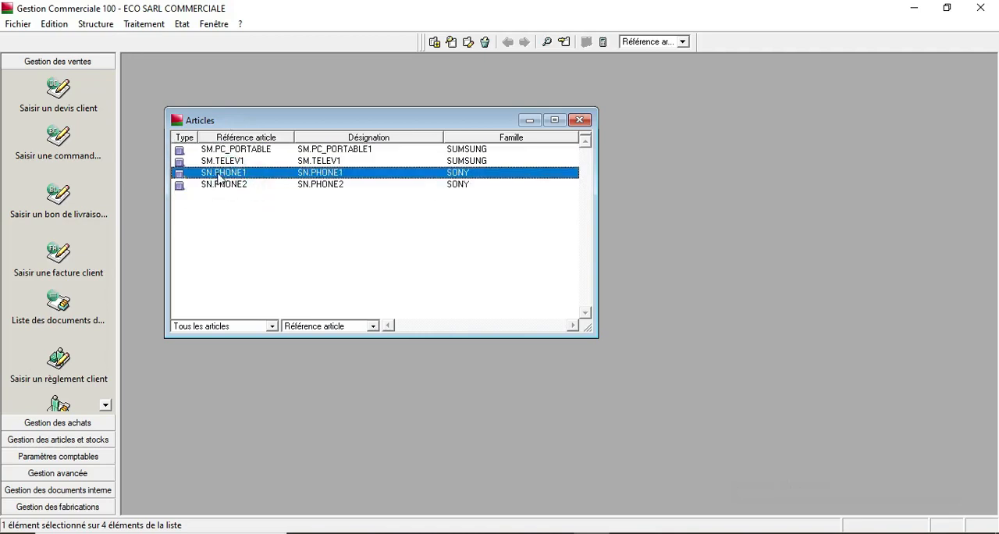
pyautogui.click(227, 162)
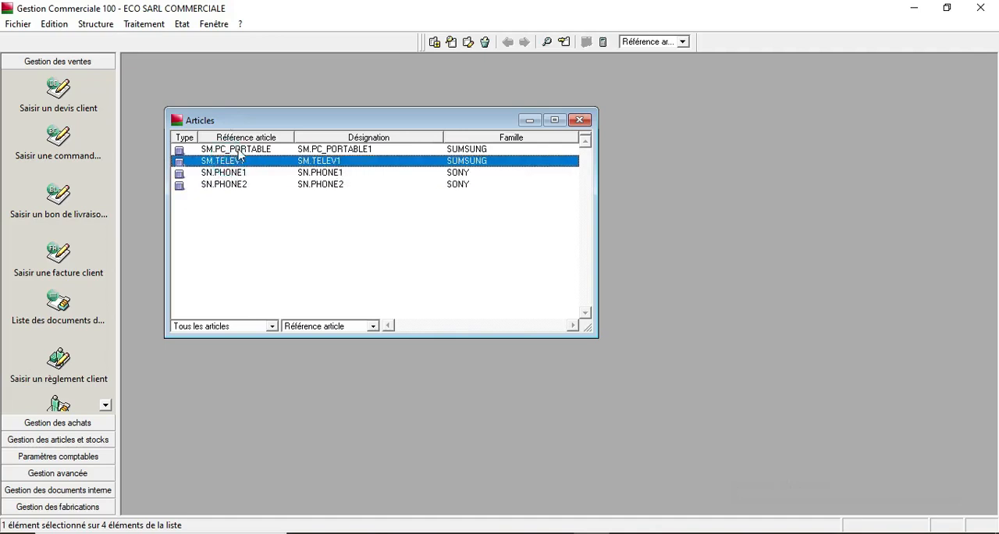
pyautogui.click(238, 150)
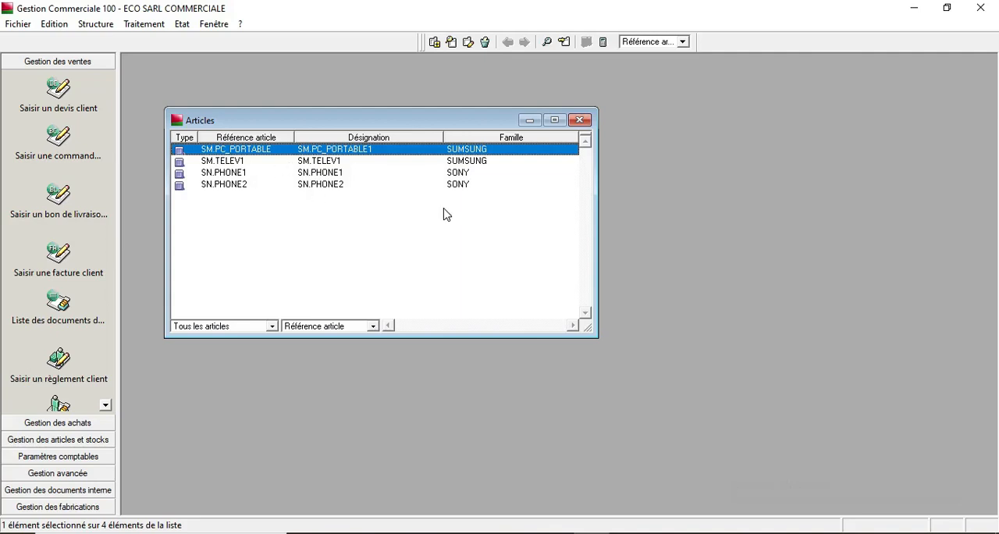
pyautogui.click(580, 120)
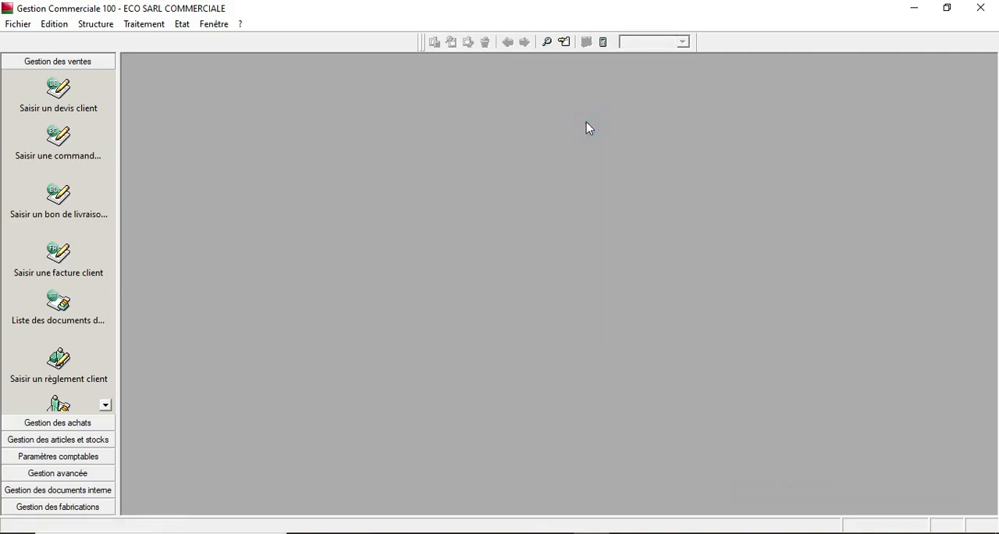
# - Open the storage depots list and delete DEPOT ZENATA
pyautogui.click(92, 24)
pyautogui.click(149, 255)
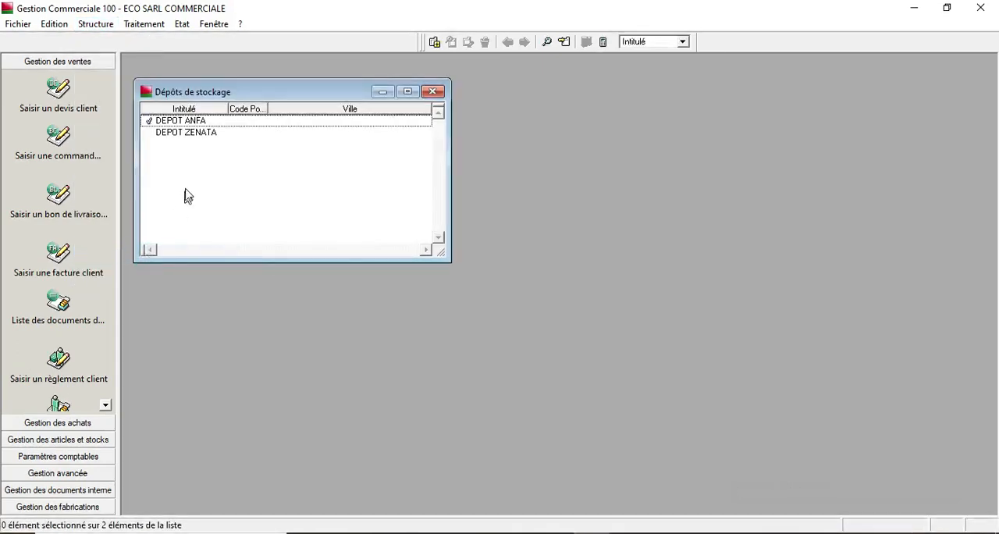
pyautogui.rightClick(186, 132)
pyautogui.click(229, 179)
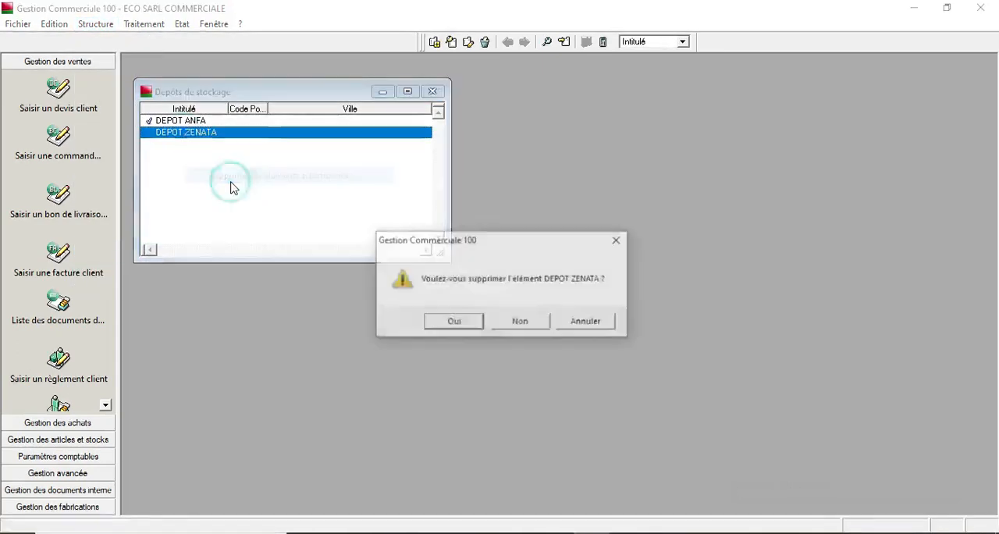
pyautogui.press('Return')
# - Delete the DEPOT ANFA storage depot
pyautogui.rightClick(206, 125)
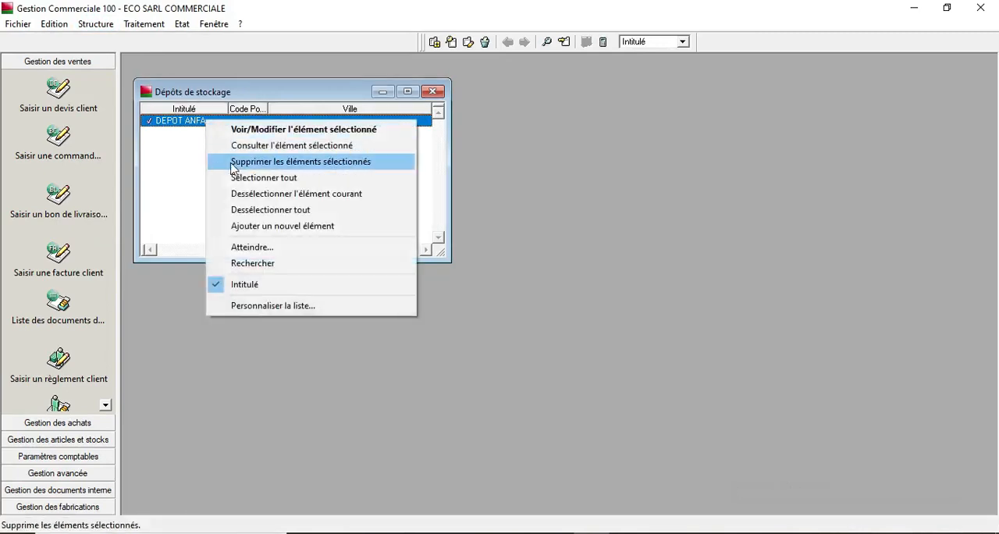
pyautogui.click(235, 171)
pyautogui.press('Return')
# - Add a new storage depot named DEPOT ANFA
pyautogui.rightClick(257, 179)
pyautogui.click(336, 280)
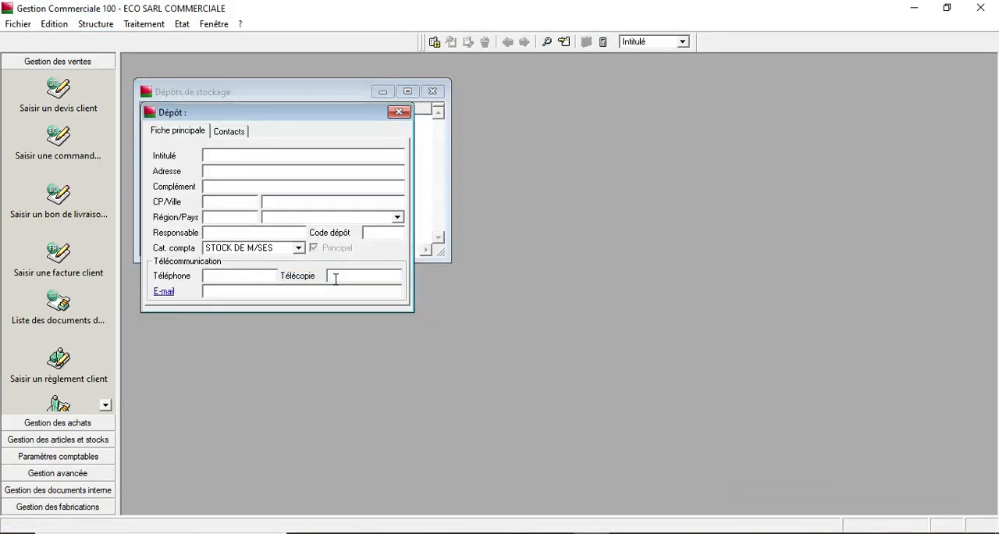
pyautogui.write('DEPOT ANFA')
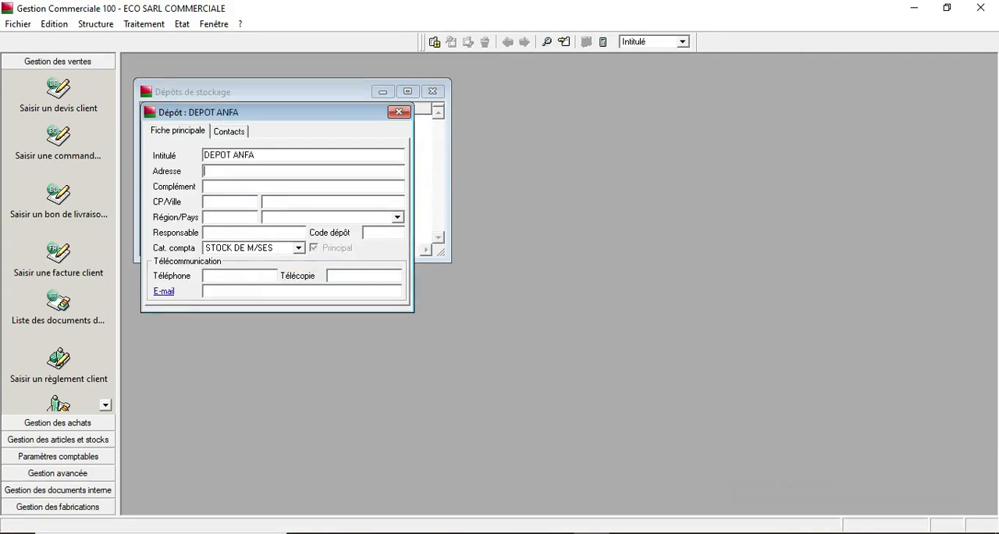
# - Set the DEPOT ANFA address to ANFA, fill in its telephone number, and close the depot form
pyautogui.press('Tab')
pyautogui.write('DE')
pyautogui.write('FA')
pyautogui.click(268, 275)
pyautogui.write('00000000')
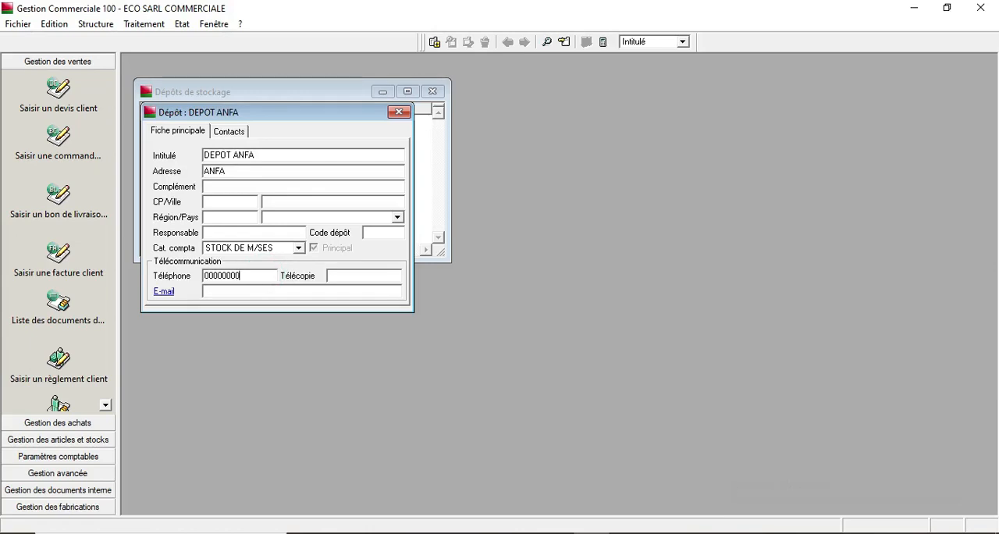
pyautogui.click(401, 112)
# - Add a new storage depot named DEPOT ZENATA with an address and close its form
pyautogui.rightClick(294, 169)
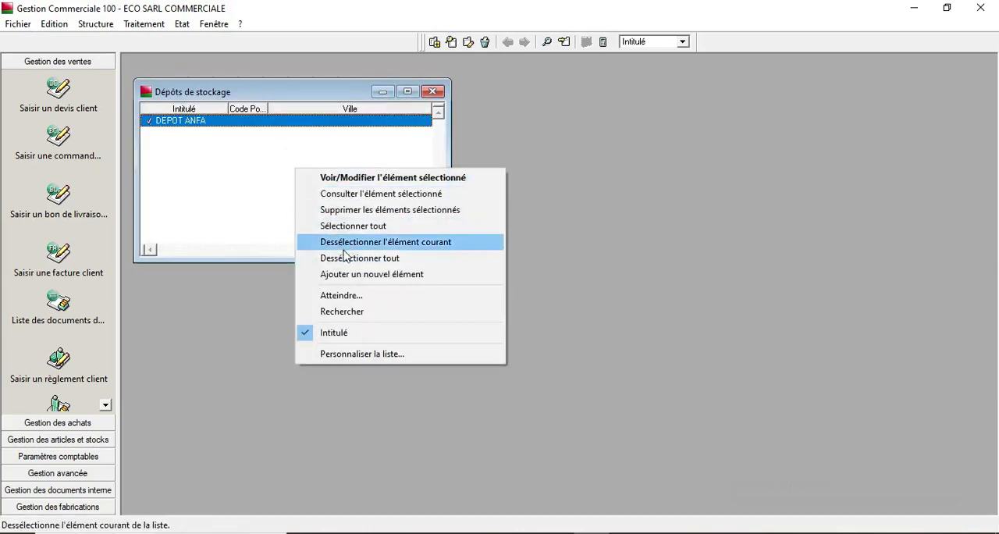
pyautogui.click(349, 274)
pyautogui.write('DEPO')
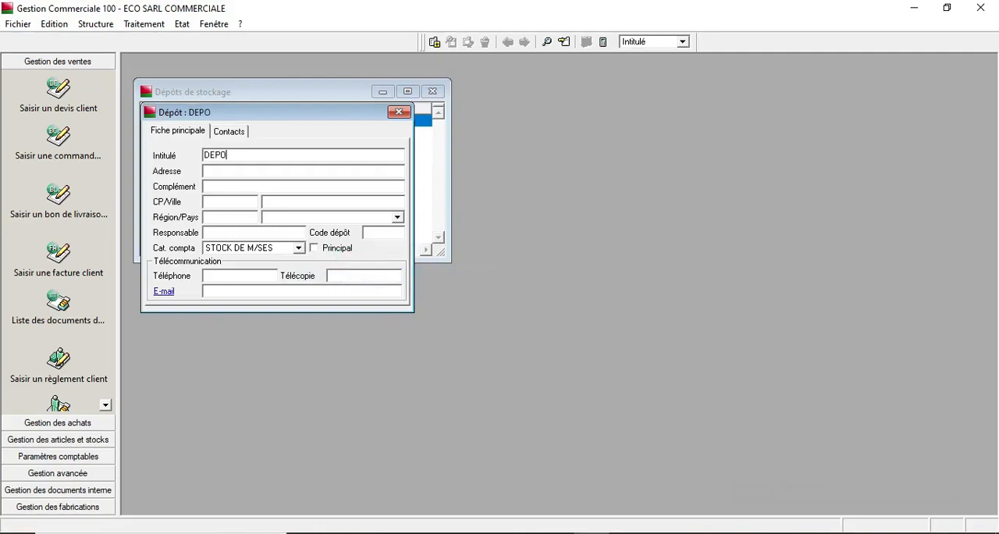
pyautogui.write('T ZENATA')
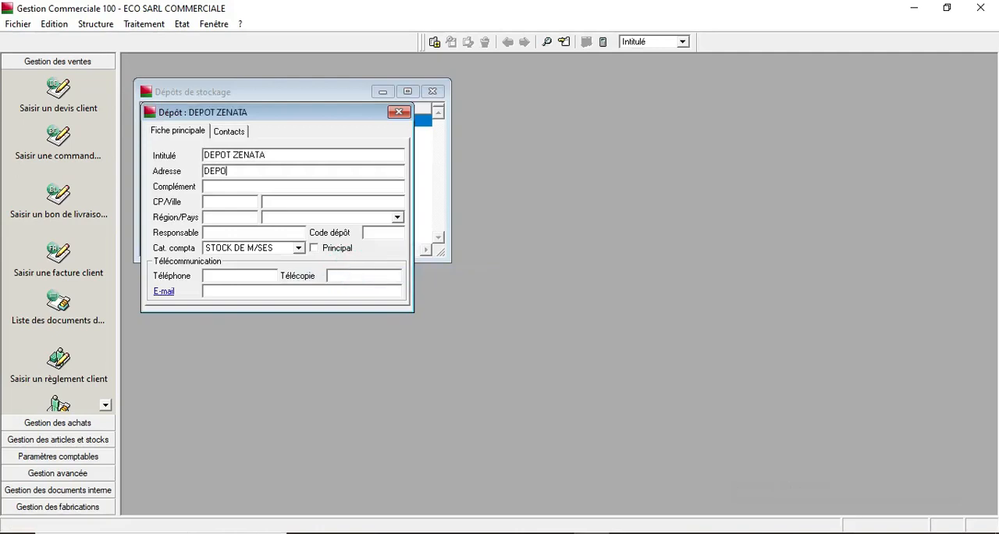
pyautogui.press('BackSpace')
pyautogui.press('BackSpace')
pyautogui.press('BackSpace')
pyautogui.write('ZENATZ')
pyautogui.click(399, 112)
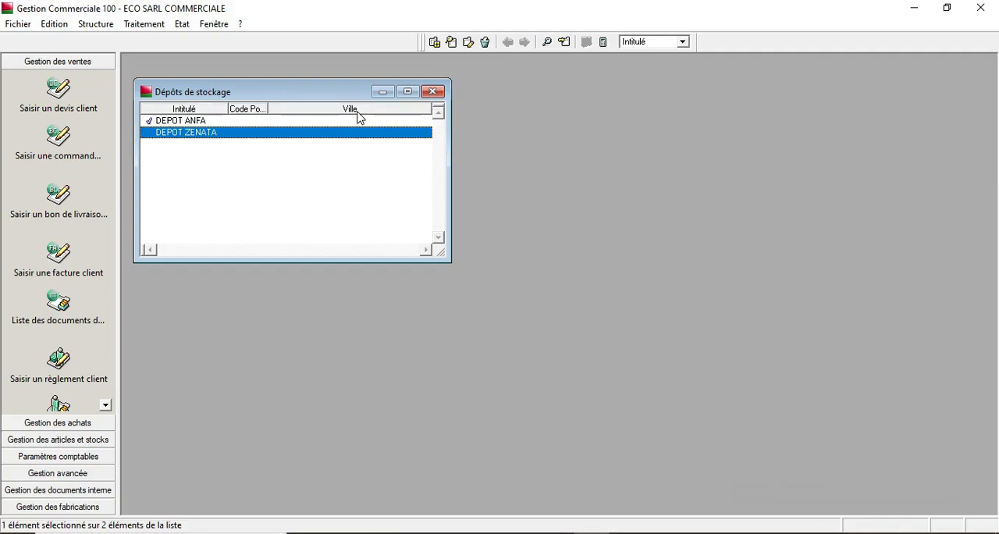
# - Close the depots list and review the article families and articles lists
pyautogui.click(433, 91)
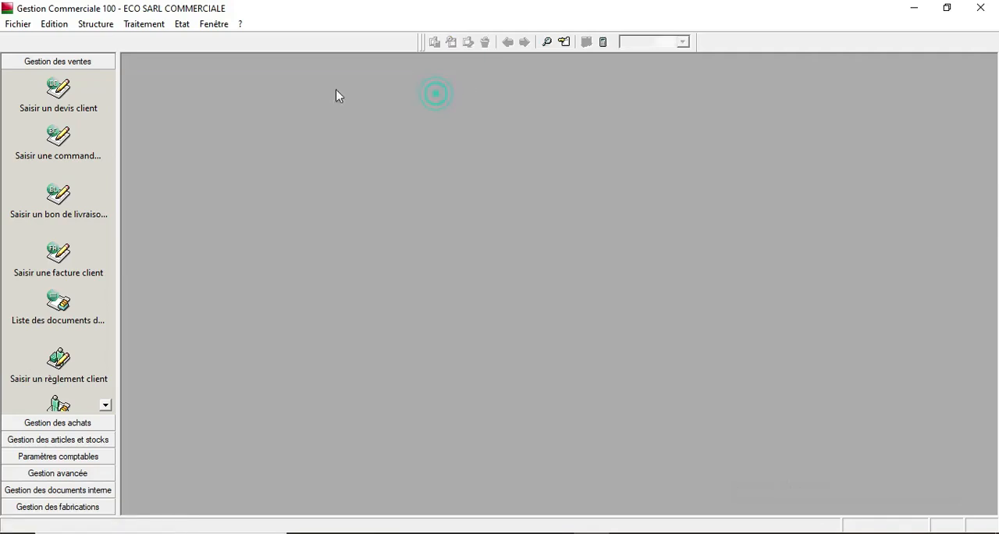
pyautogui.click(105, 29)
pyautogui.click(115, 40)
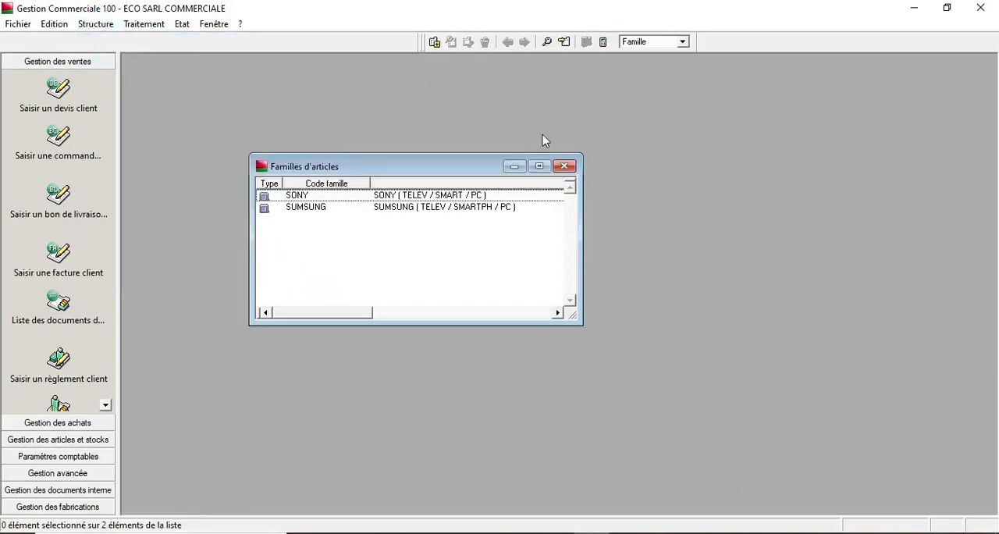
pyautogui.click(565, 166)
pyautogui.click(97, 26)
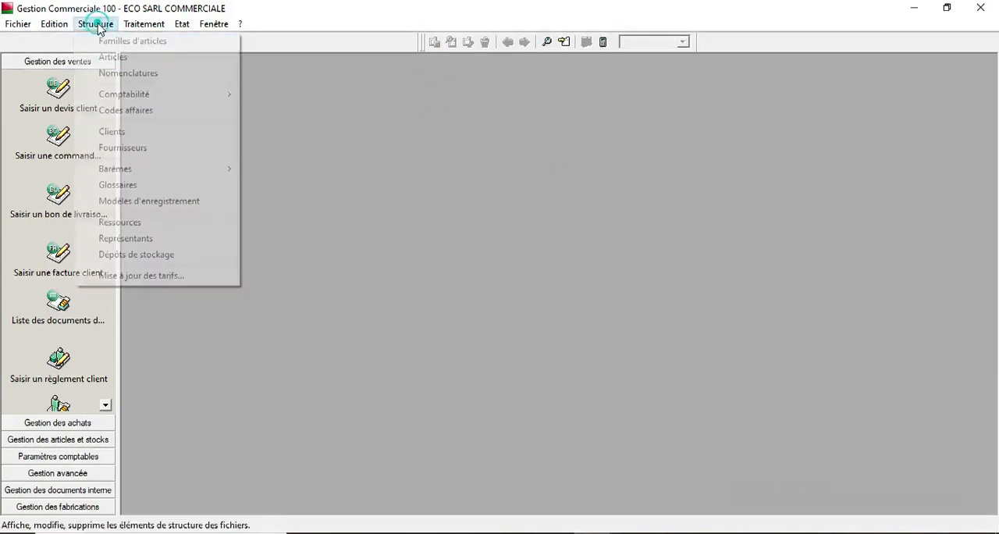
pyautogui.click(113, 57)
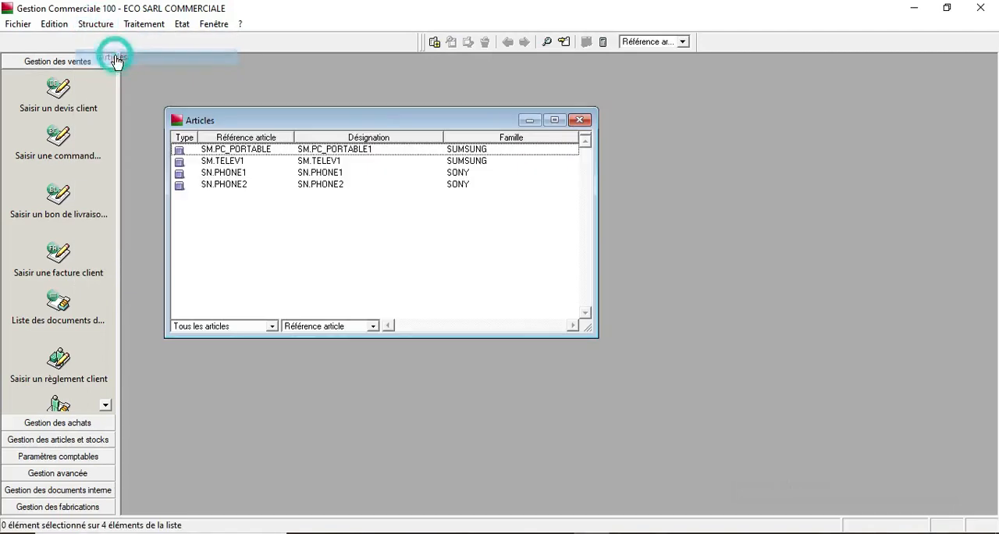
pyautogui.click(579, 121)
# - Review the storage depots and articles lists again, then open the article families list
pyautogui.click(97, 25)
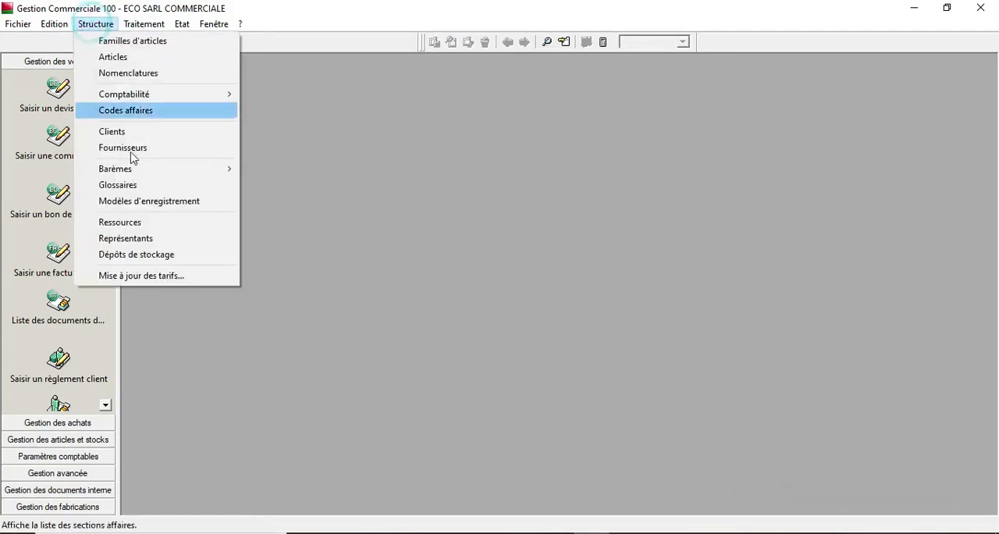
pyautogui.click(148, 258)
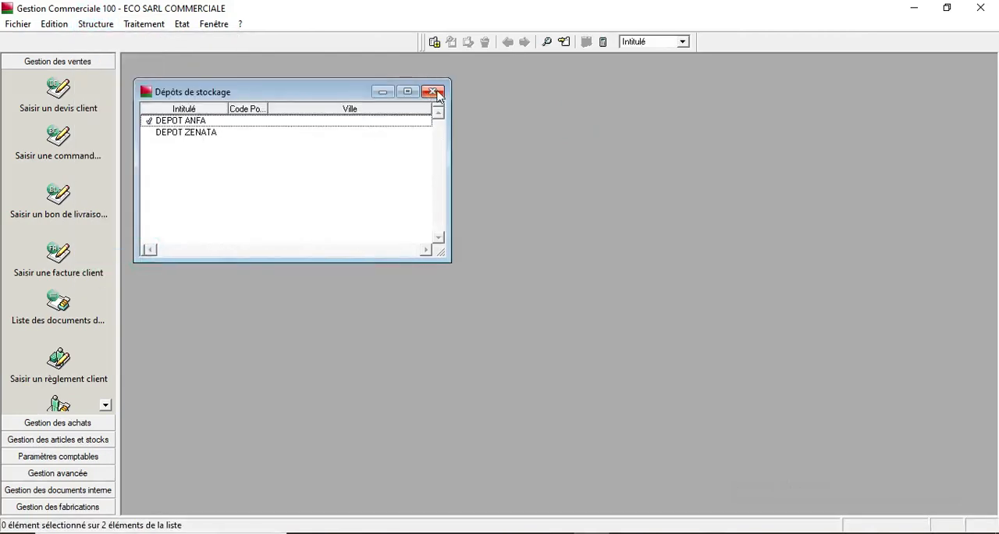
pyautogui.click(437, 93)
pyautogui.click(97, 26)
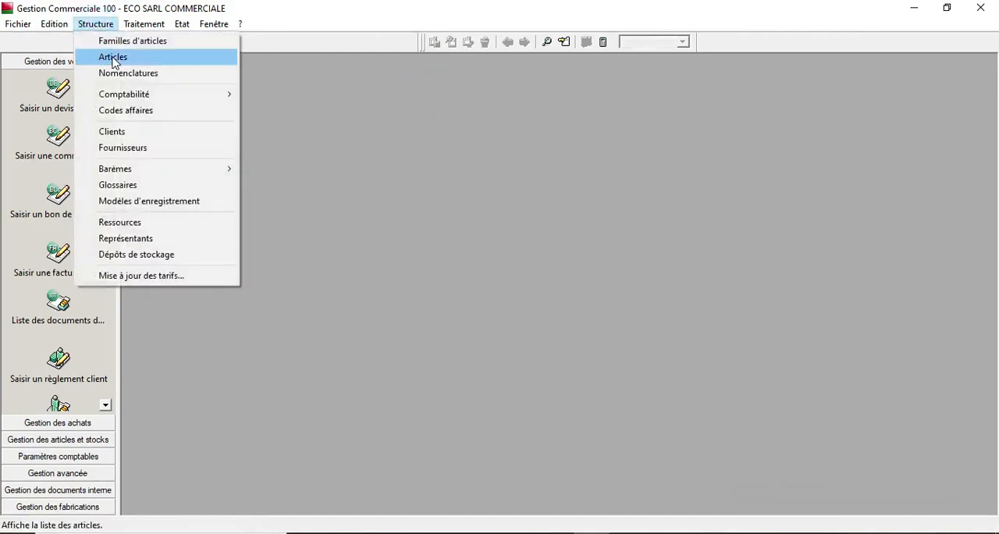
pyautogui.click(113, 58)
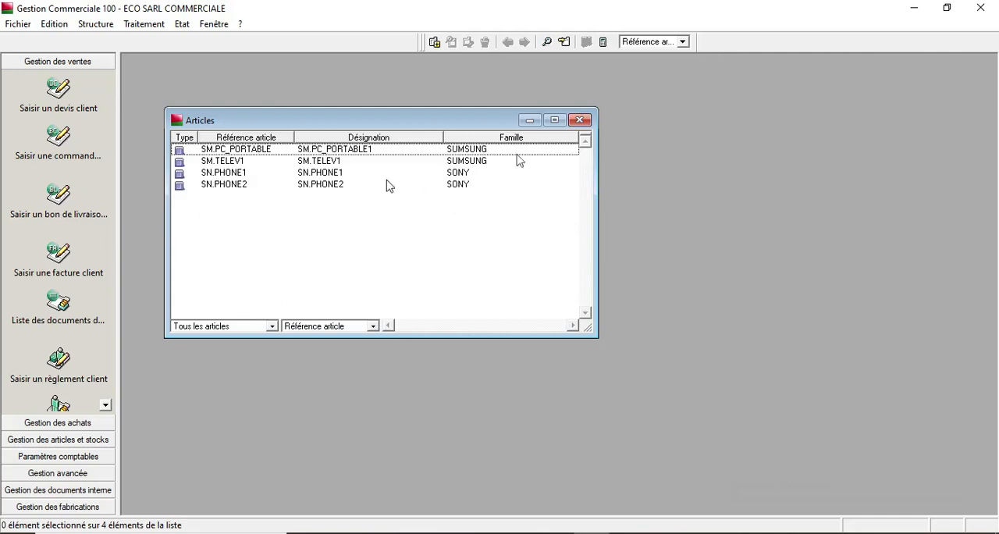
pyautogui.click(582, 120)
pyautogui.click(95, 23)
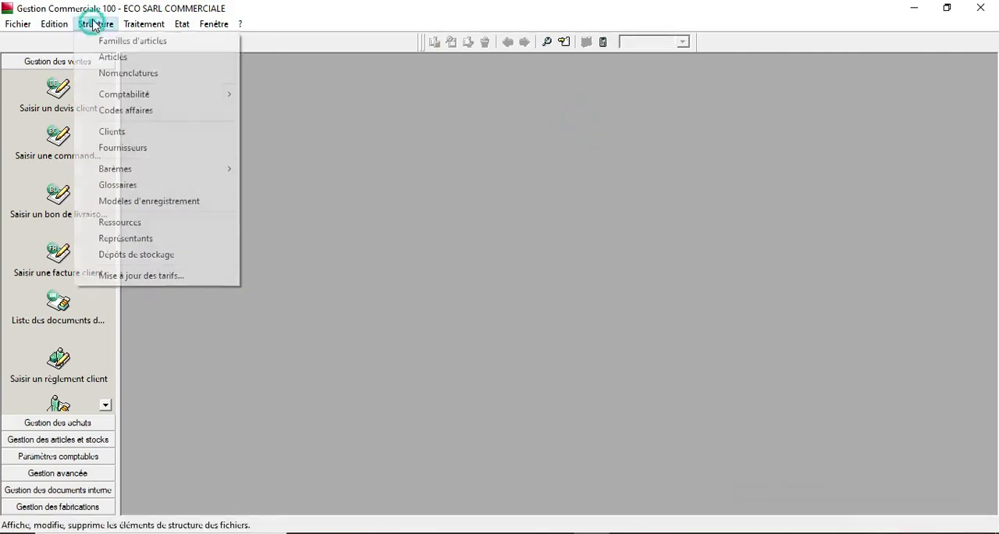
pyautogui.click(108, 42)
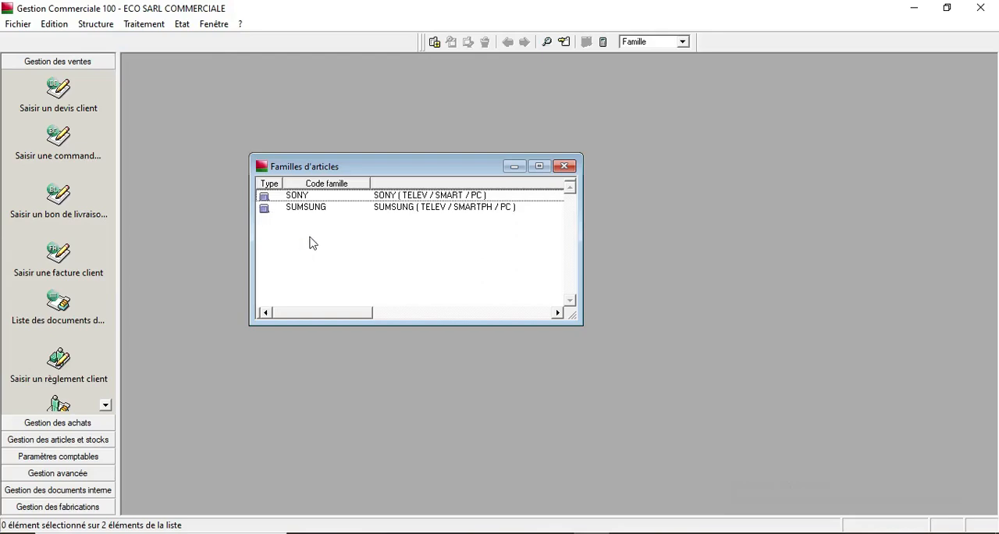